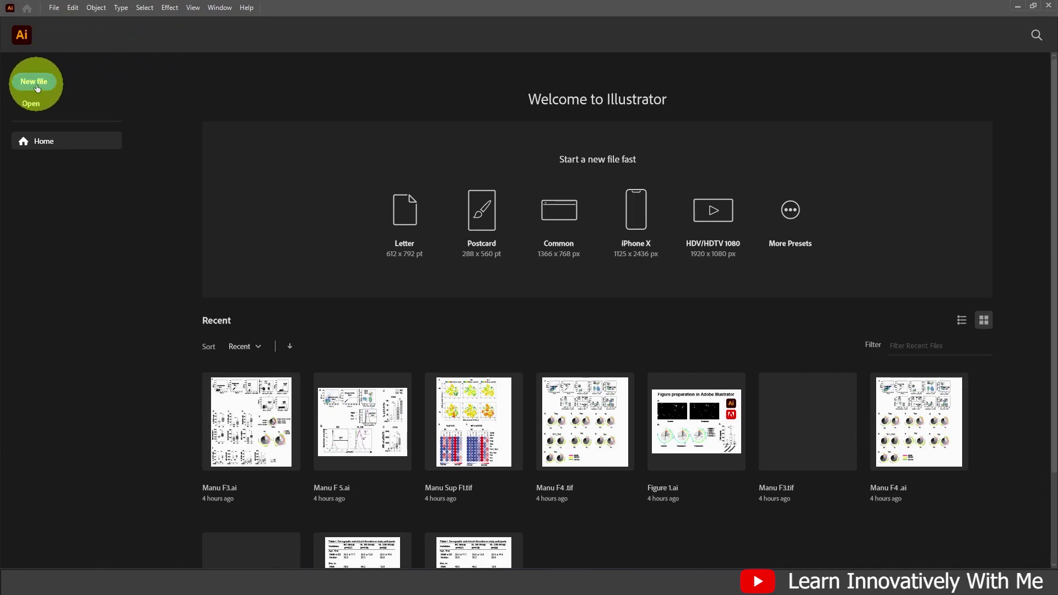
- Start a new document and look through the preset categories, settling on the Mobile presets
left_click(54, 9)
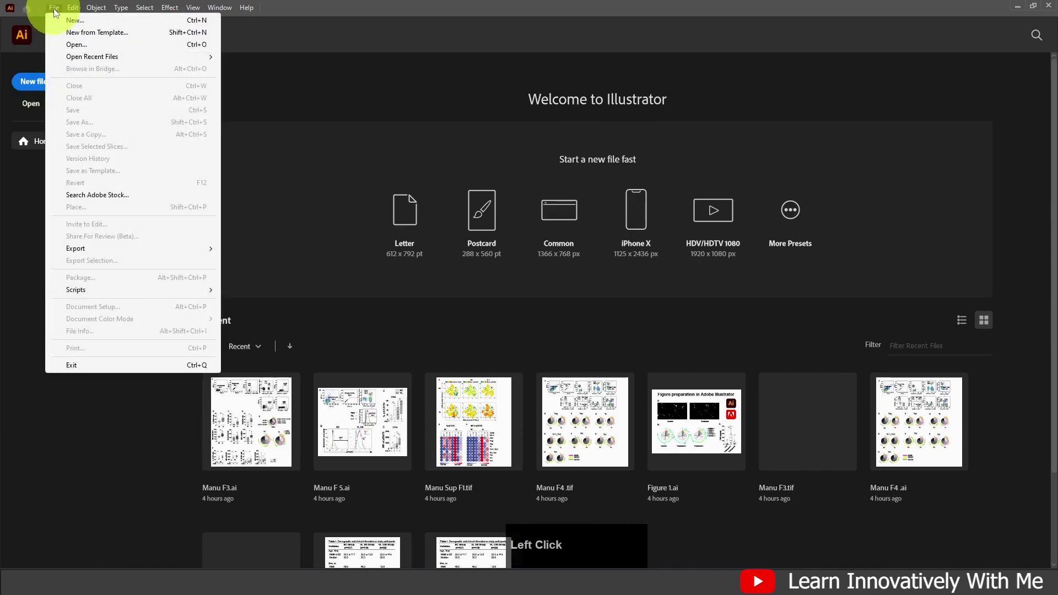
left_click(196, 23)
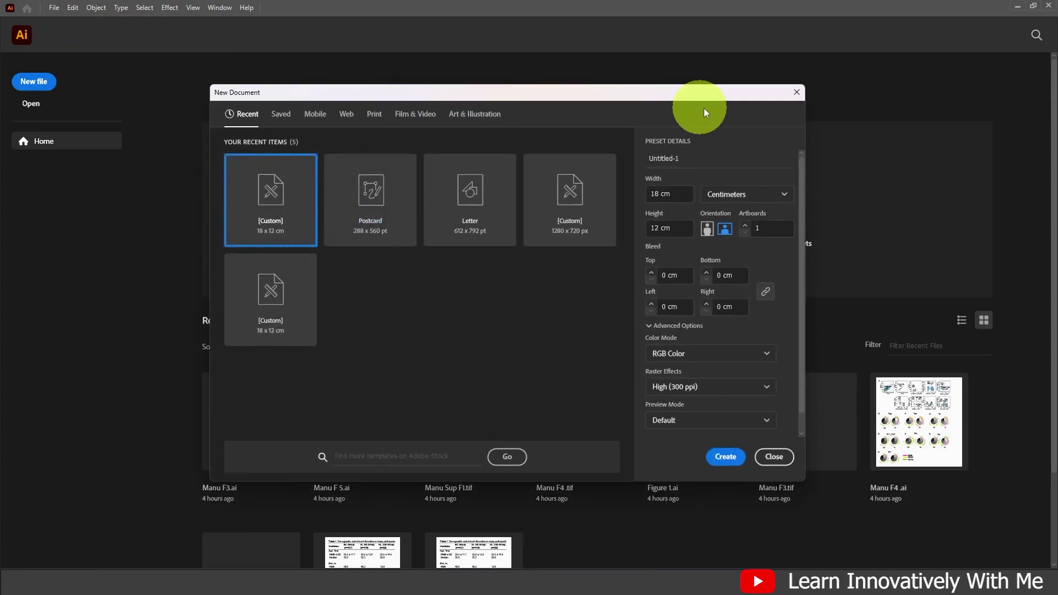
left_click(290, 121)
left_click(315, 116)
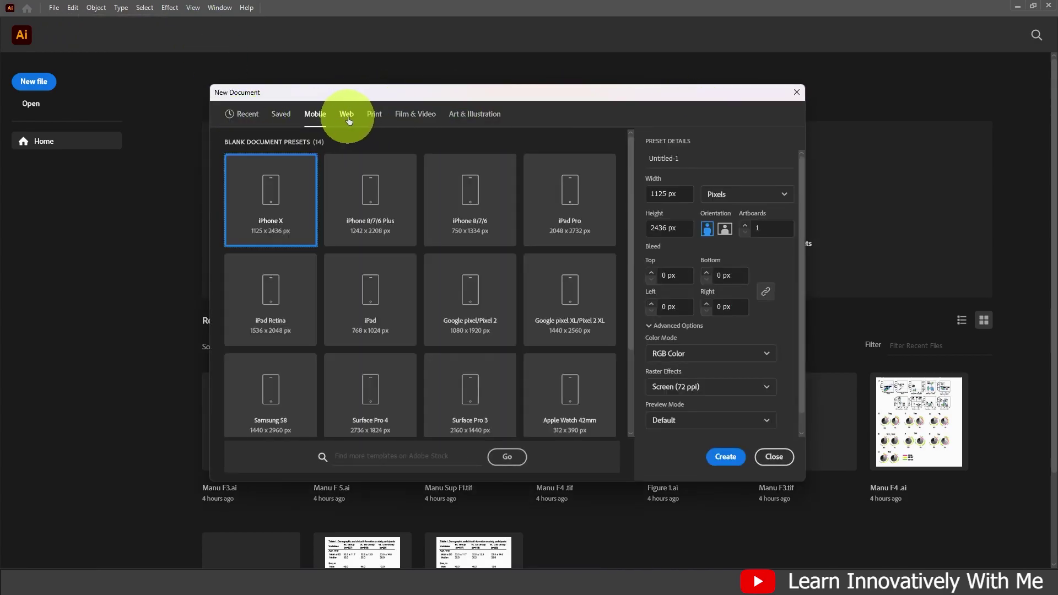
left_click(345, 118)
left_click(374, 117)
left_click(405, 117)
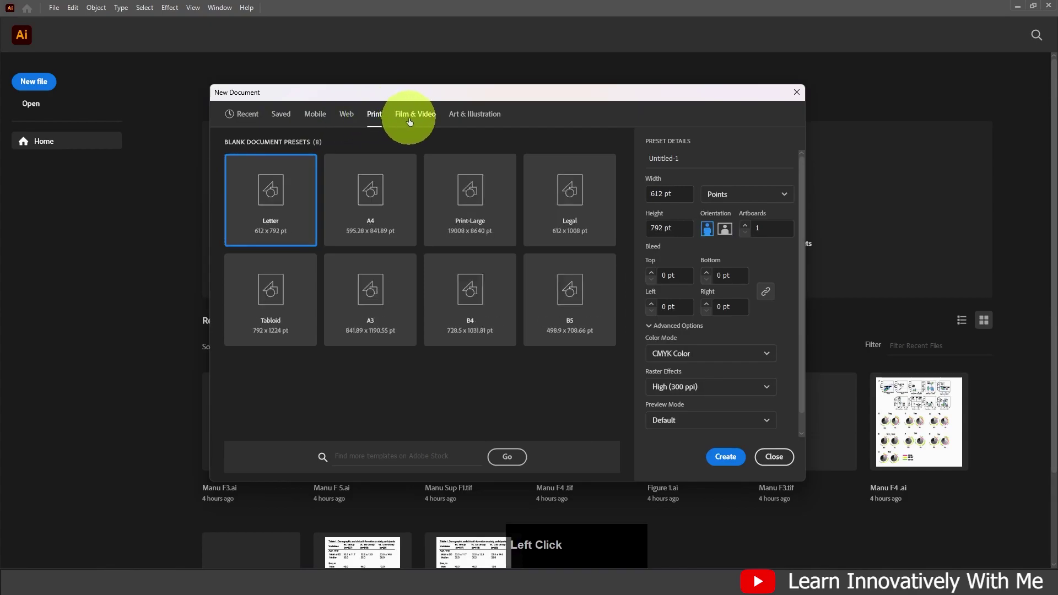
left_click(485, 116)
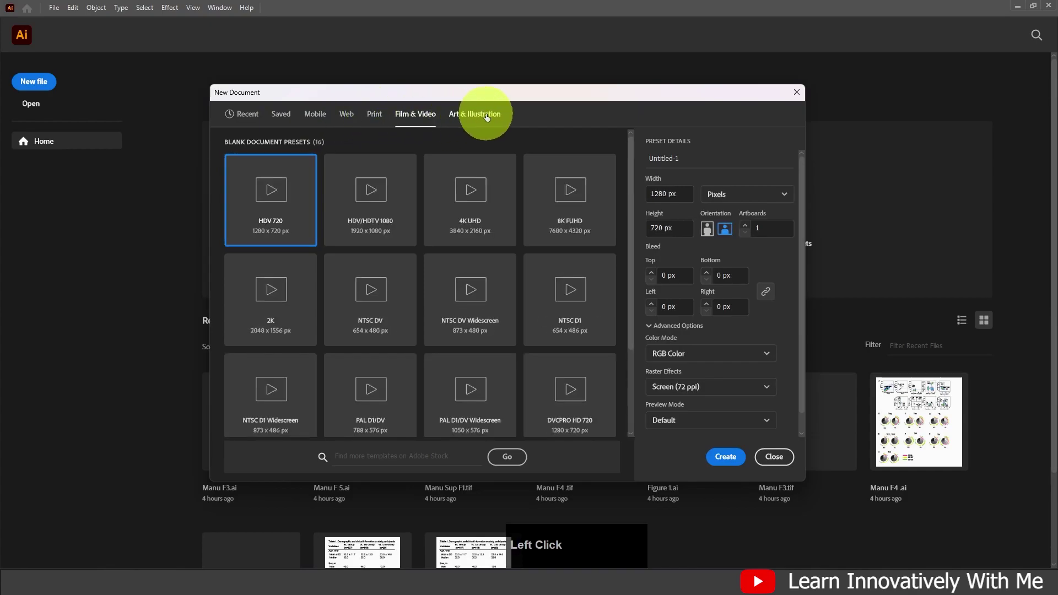
left_click(315, 118)
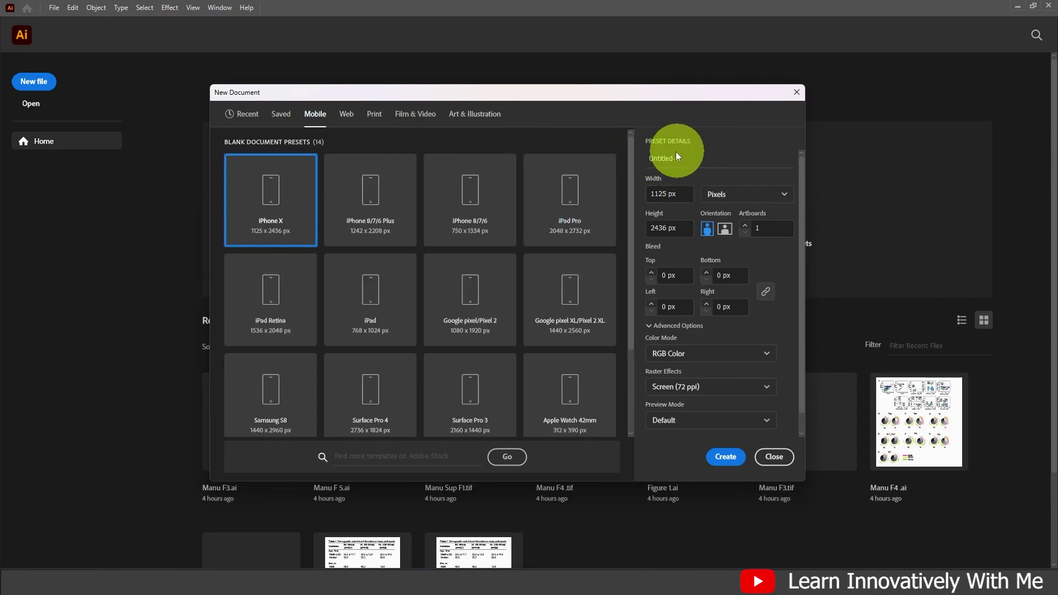
- Name the new document Figure 1.1 and set its units to Centimeters
left_click(688, 159)
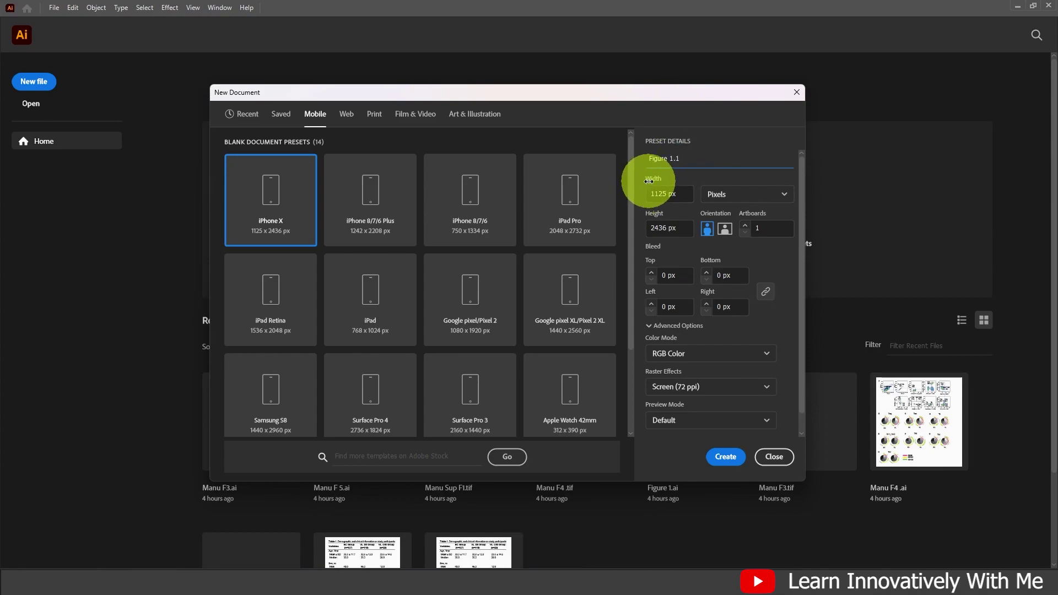
left_click(786, 197)
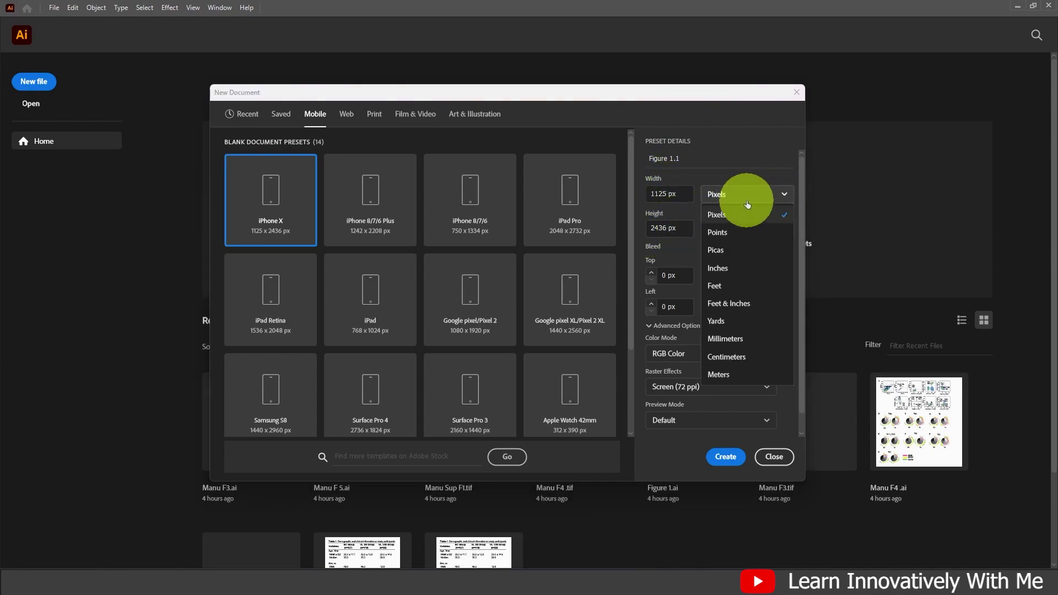
left_click(756, 356)
- Set the document size to 18 cm wide and 12 cm high, landscape, with one artboard
left_click_drag(688, 194, 591, 190)
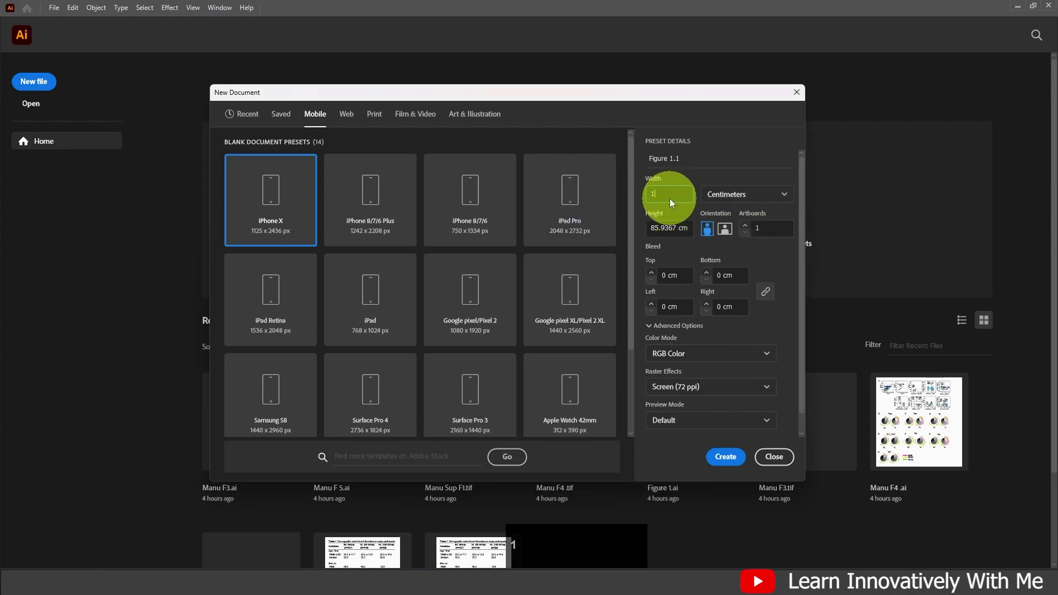
left_click_drag(685, 233, 650, 225)
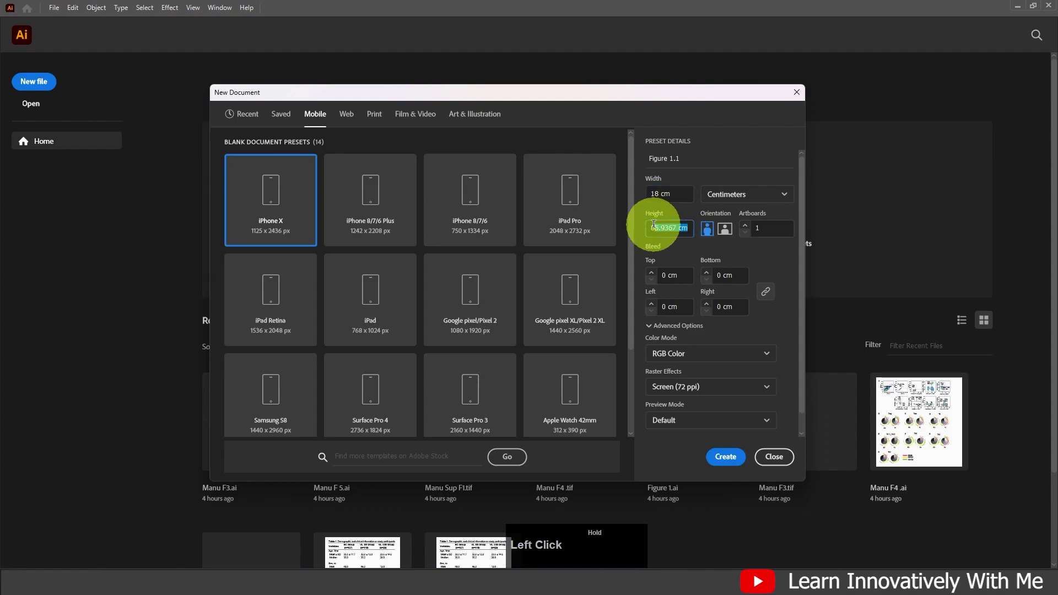
type("13")
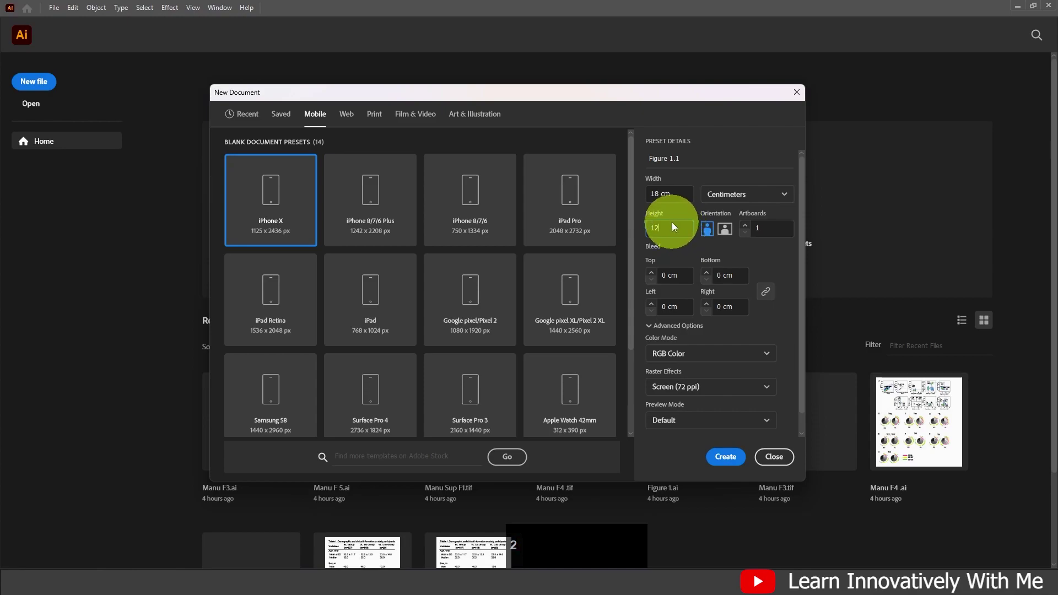
type("2")
left_click(719, 217)
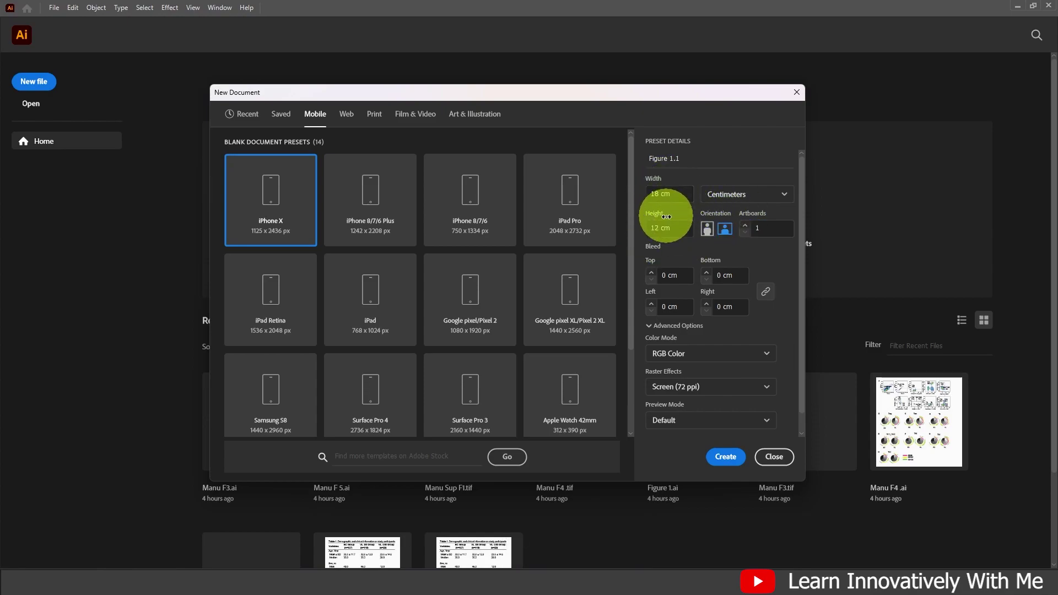
left_click(745, 227)
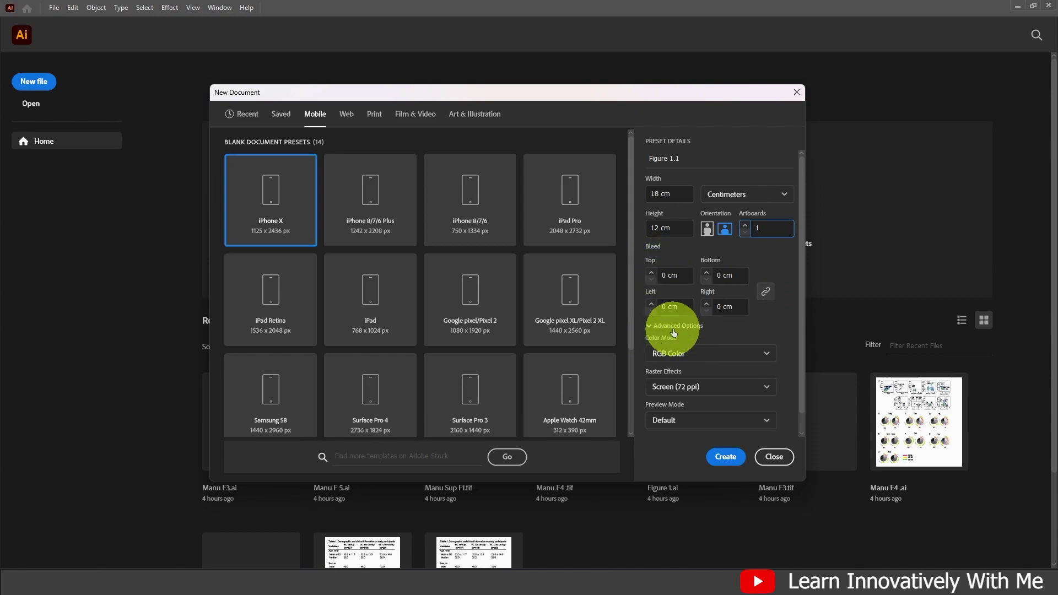
- Choose RGB Color and High (300 ppi) raster effects, and create the document
left_click(768, 355)
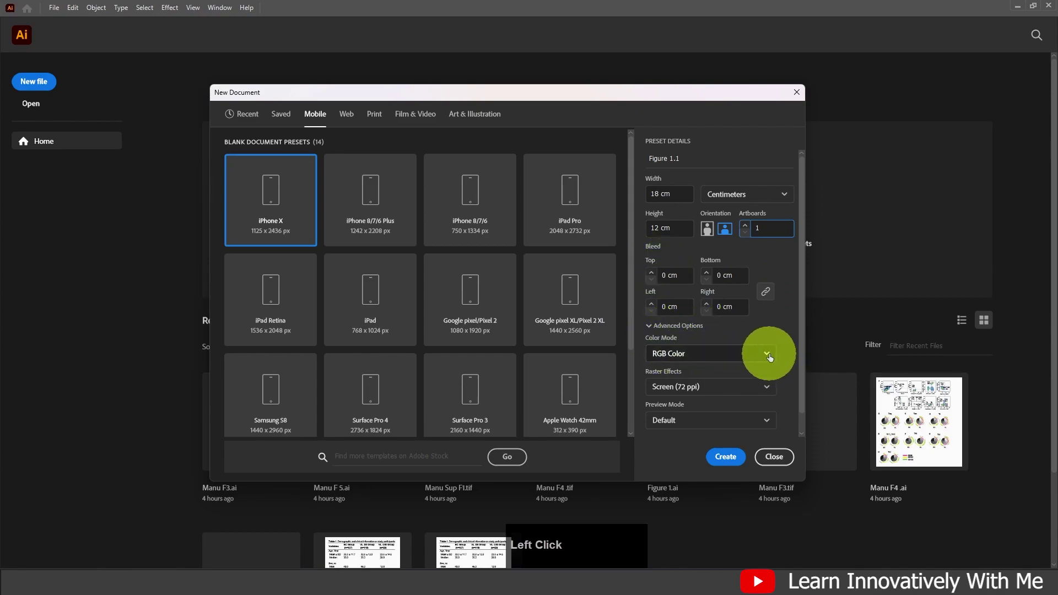
left_click(723, 371)
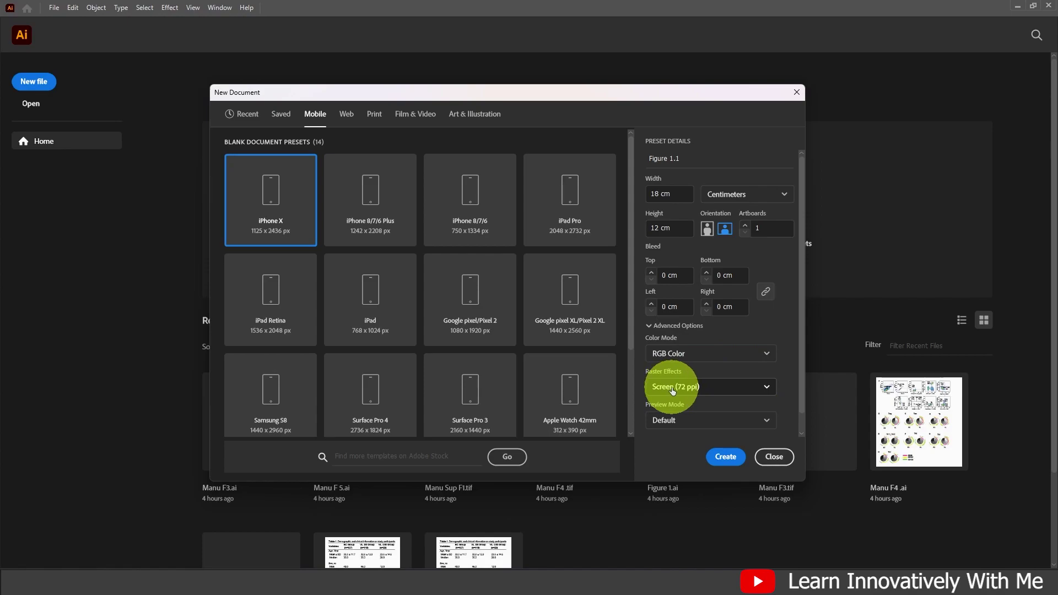
left_click(768, 388)
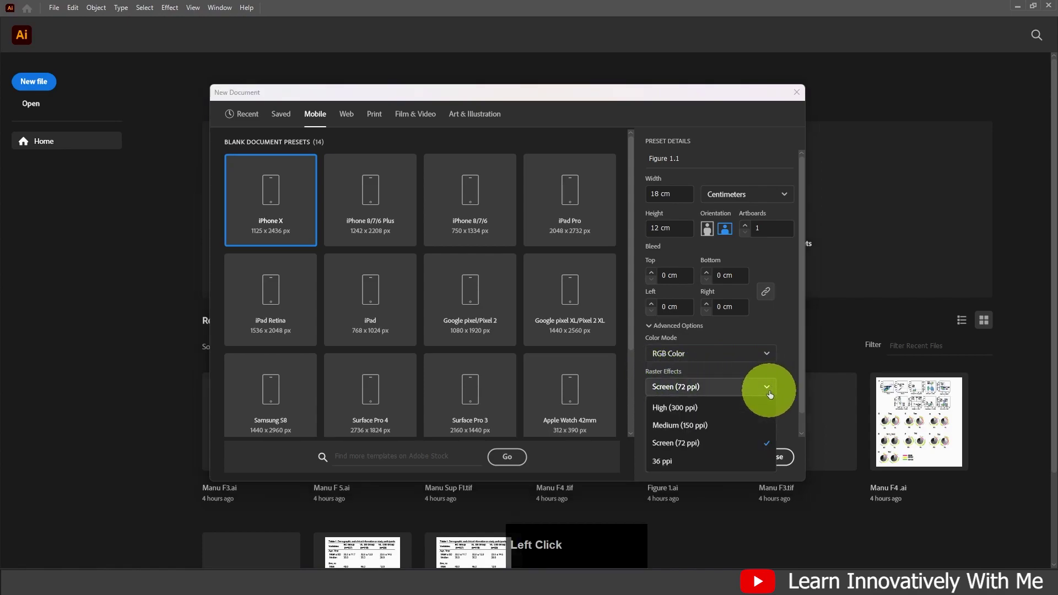
left_click(659, 407)
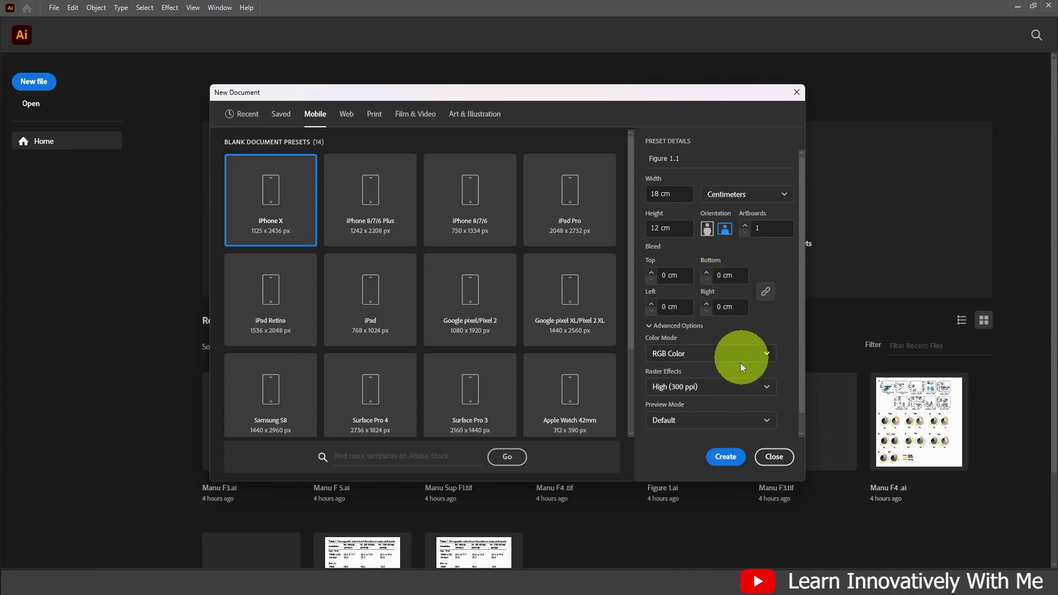
left_click(725, 461)
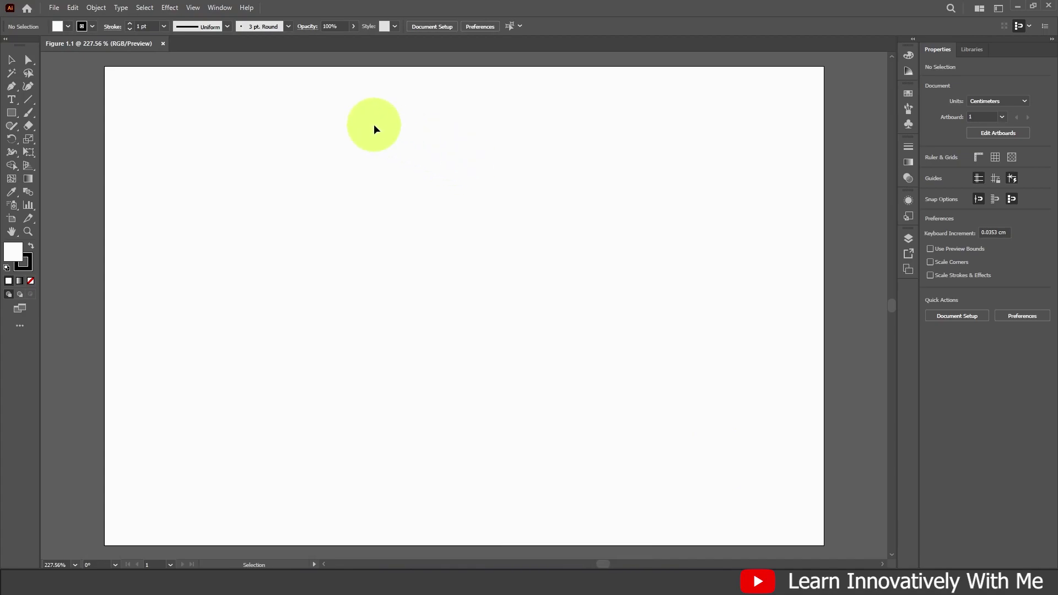
- Reset the Essentials Classic workspace to its default layout
left_click(220, 8)
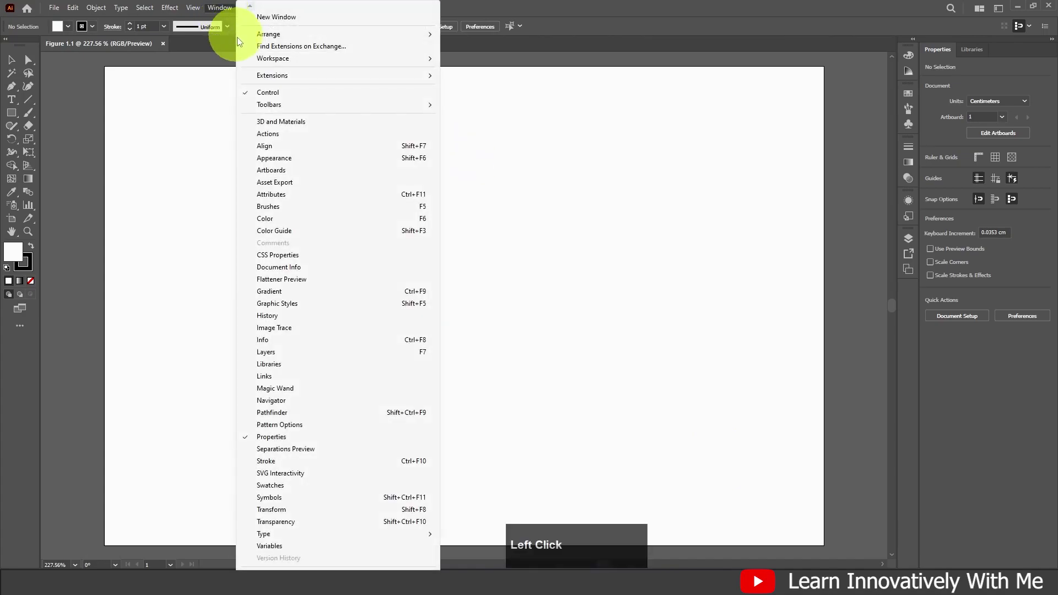
mouse_move(280, 60)
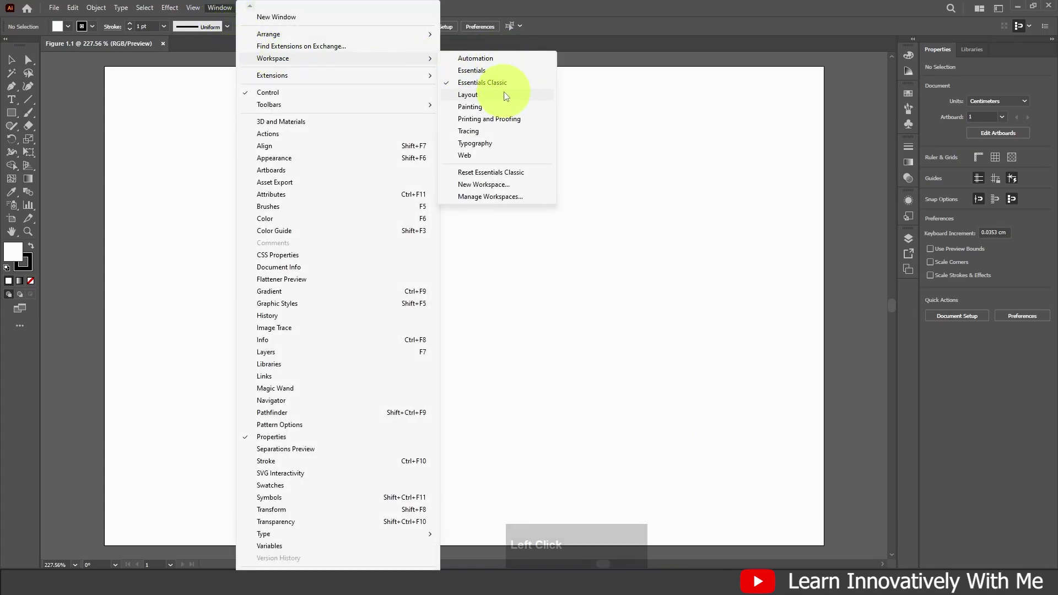
left_click(511, 173)
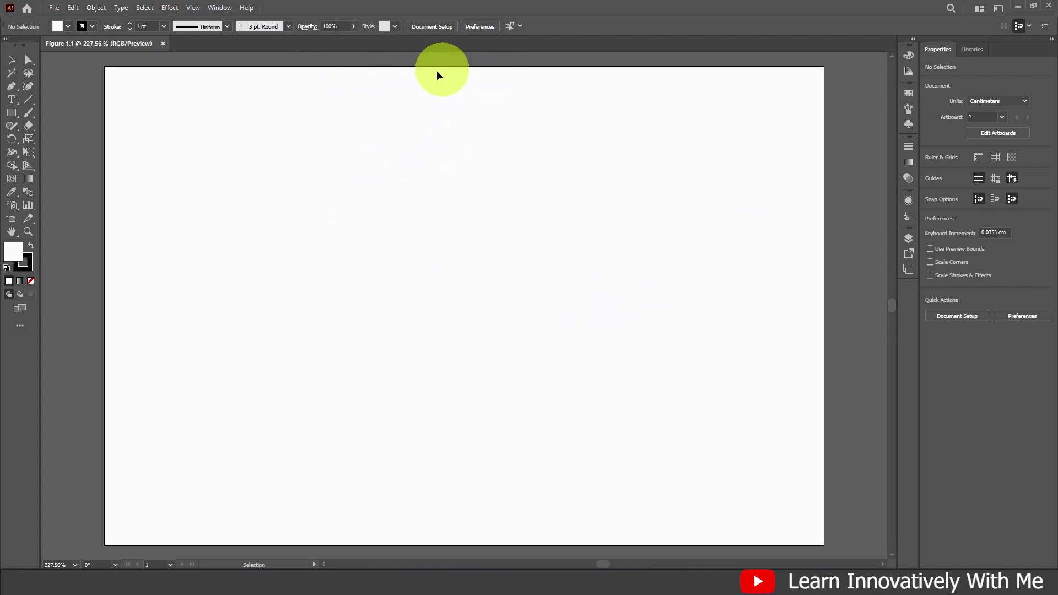
- Show the rulers around the artboard
left_click(193, 9)
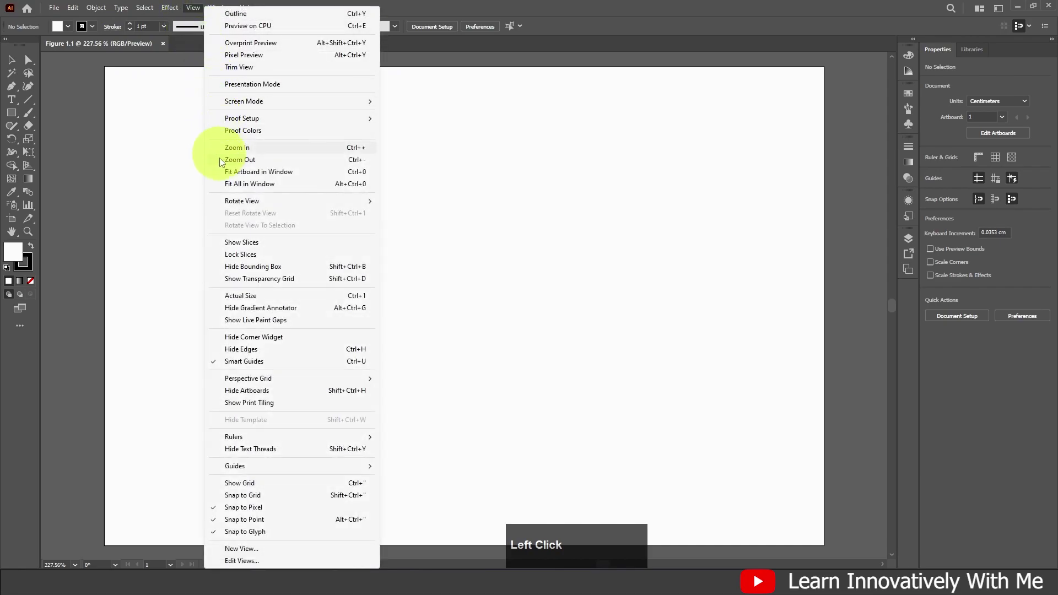
mouse_move(262, 441)
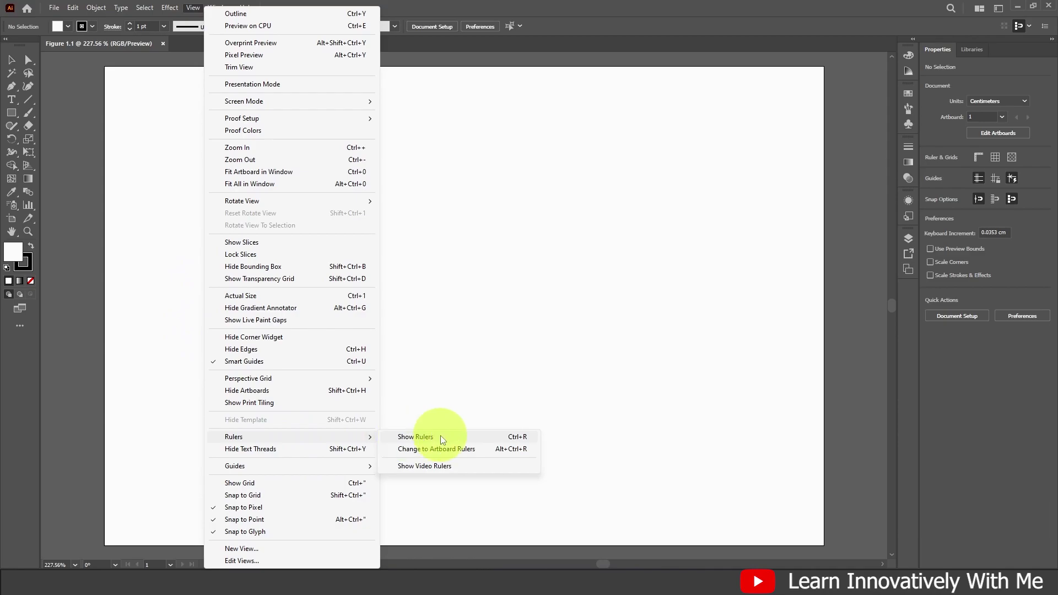
left_click(530, 438)
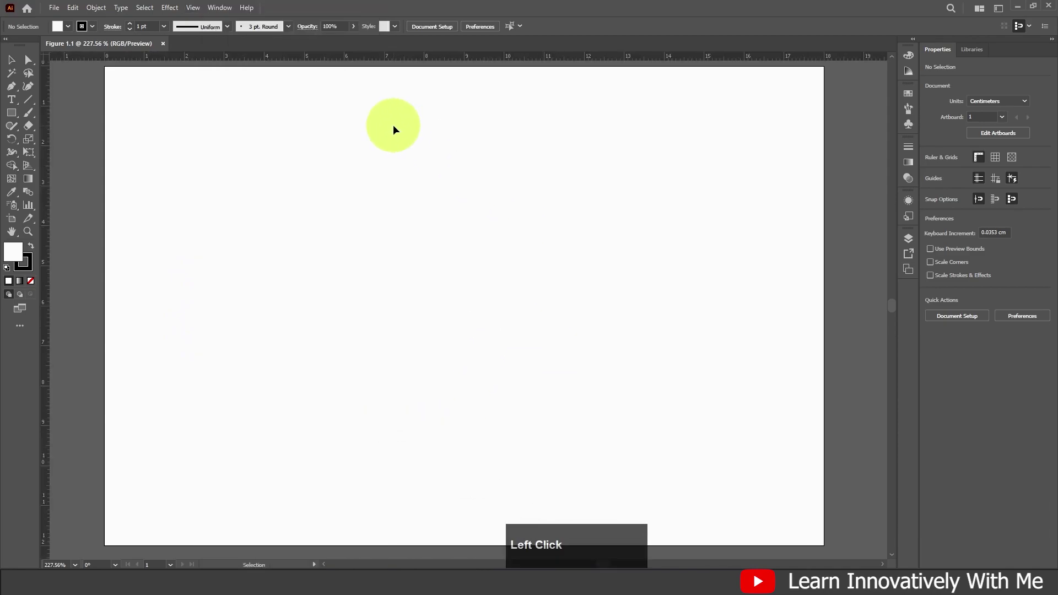
left_click(193, 8)
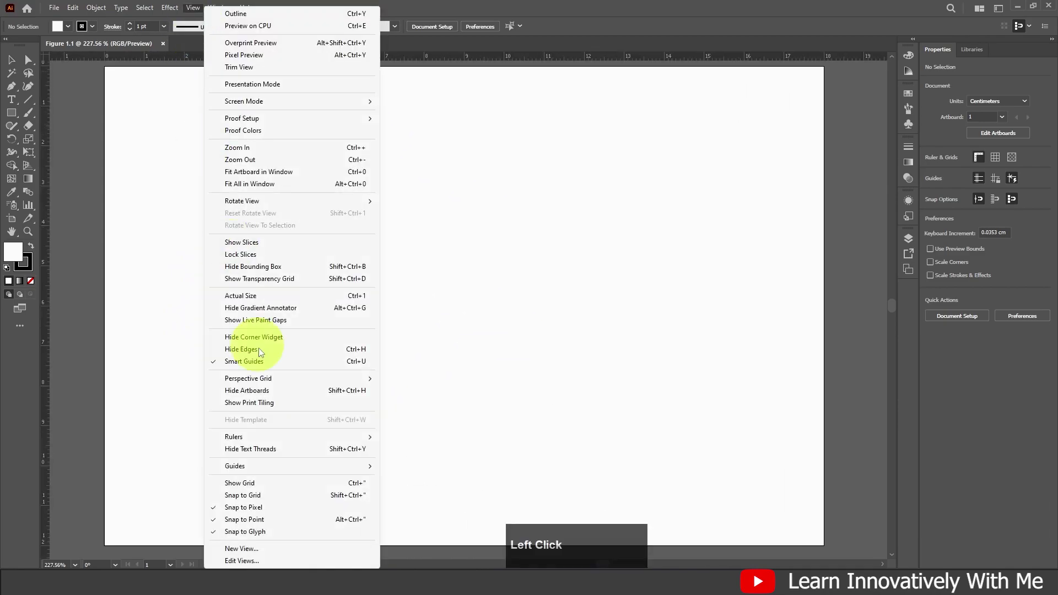
left_click(599, 263)
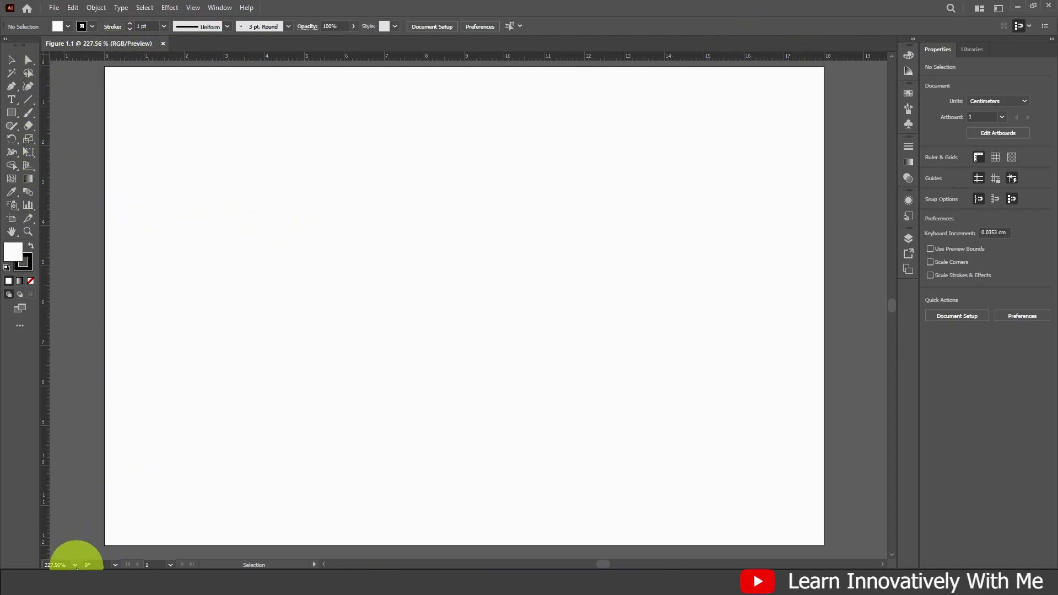
- Switch the ruler units to Millimeters and return them to Centimeters
right_click(460, 57)
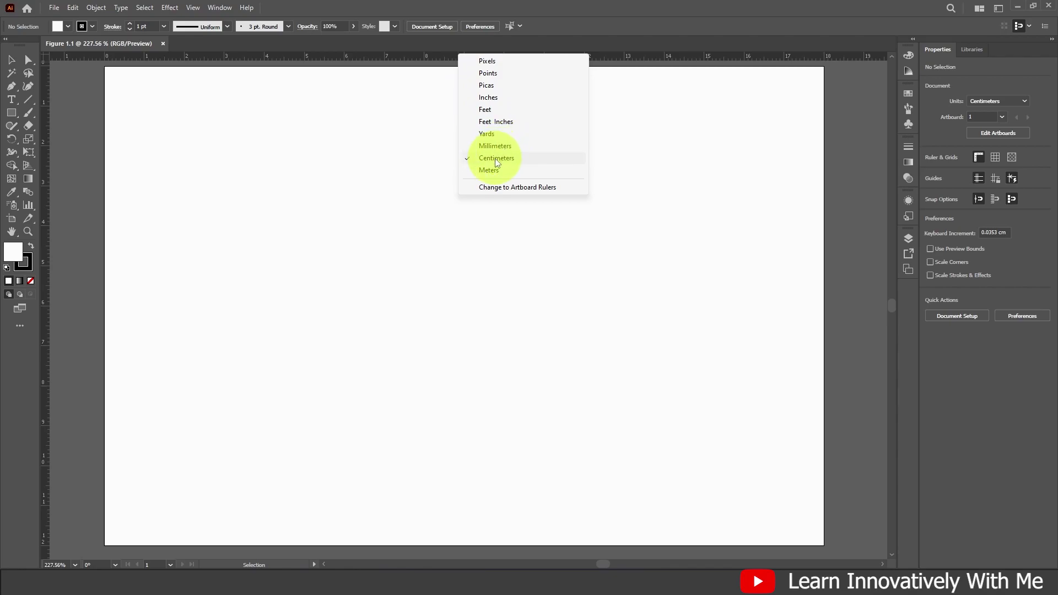
left_click(504, 147)
right_click(475, 55)
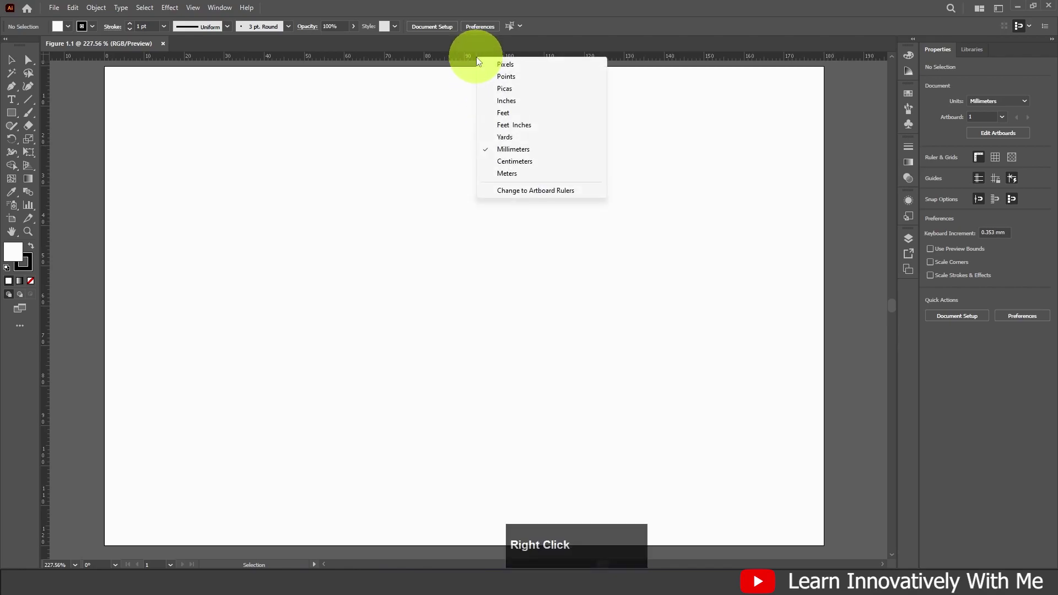
left_click(514, 161)
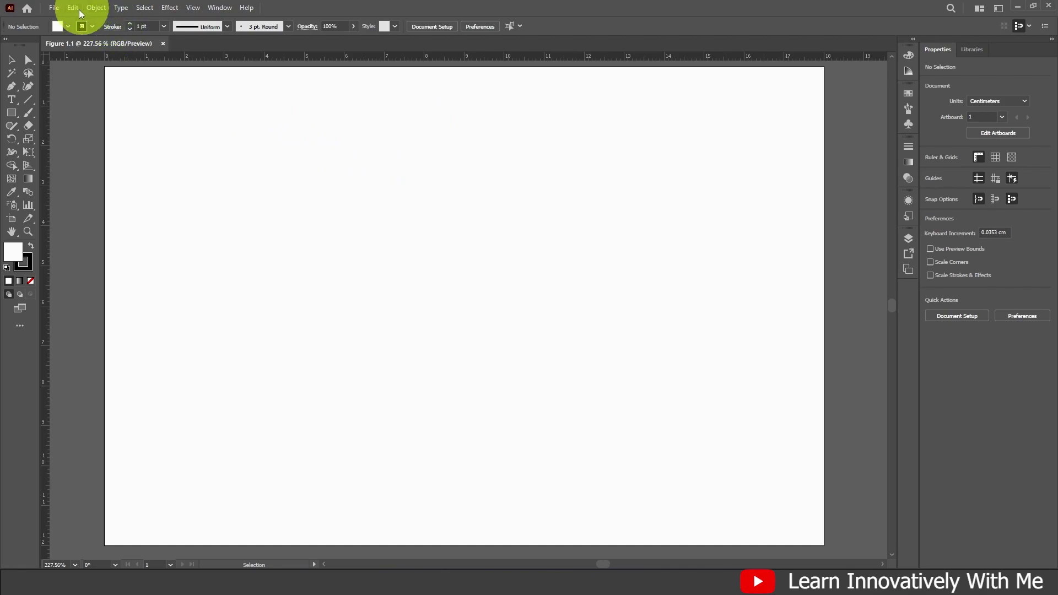
- Place the Control image as a linked file near the artboard's upper-left corner
left_click(55, 8)
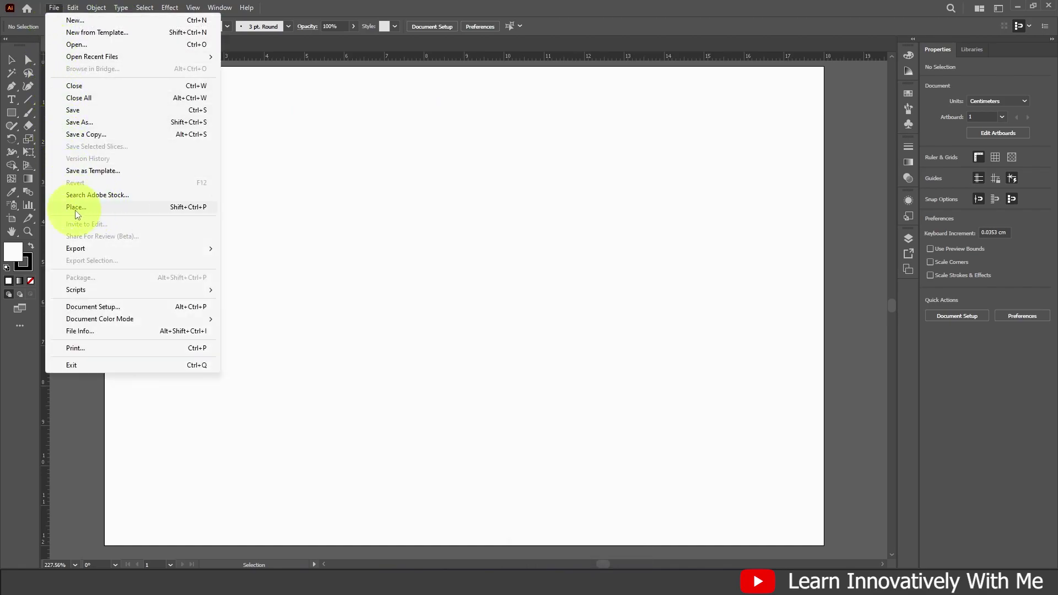
left_click(143, 207)
left_click(477, 96)
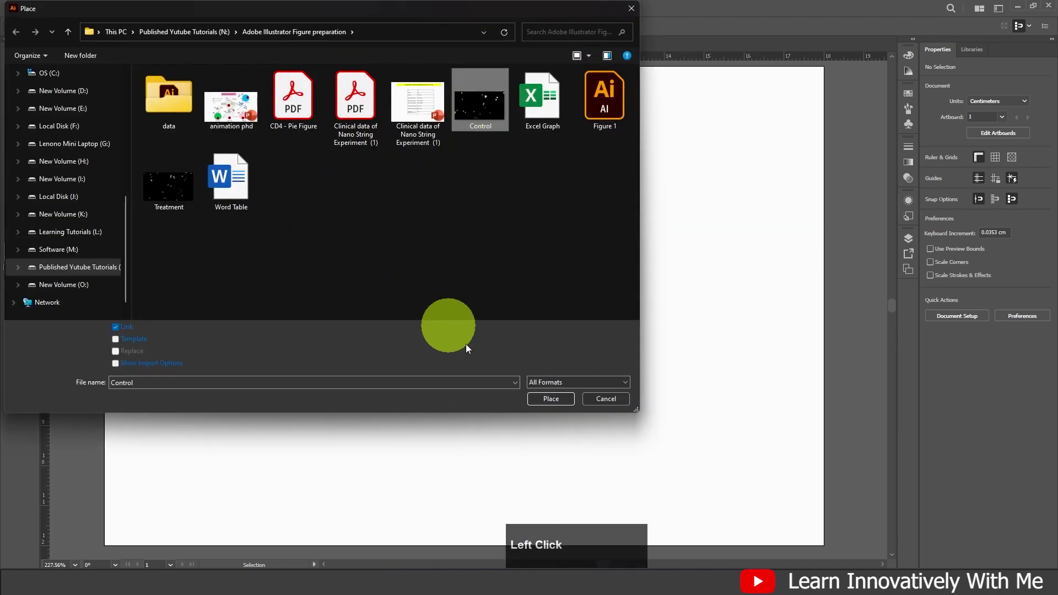
left_click(555, 401)
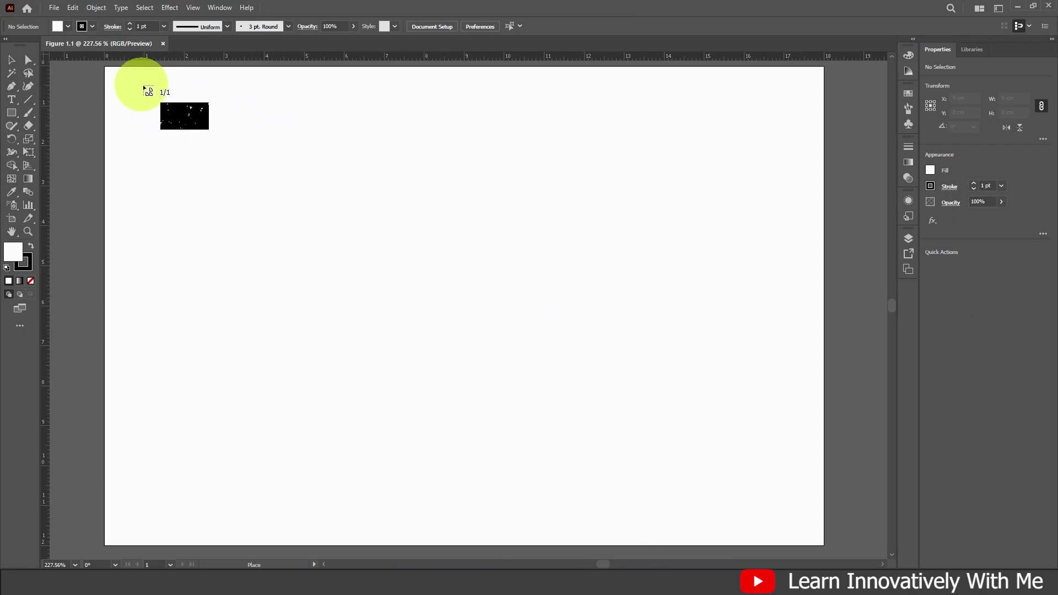
left_click(123, 78)
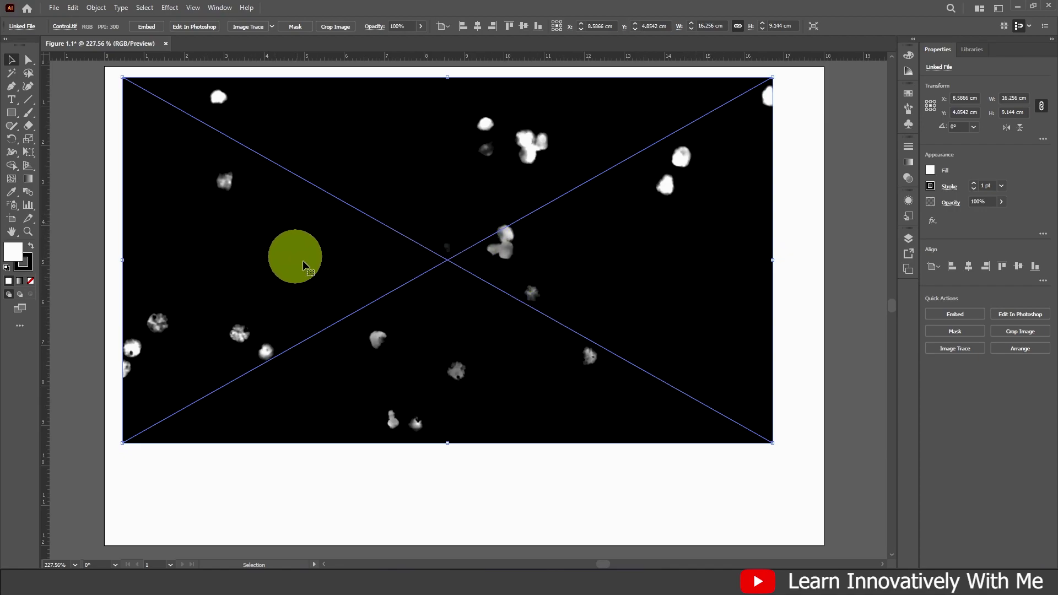
- Scale the placed Control image down proportionally to about 7.6 by 4.3 cm, keeping its upper-left corner in place
left_click(11, 60)
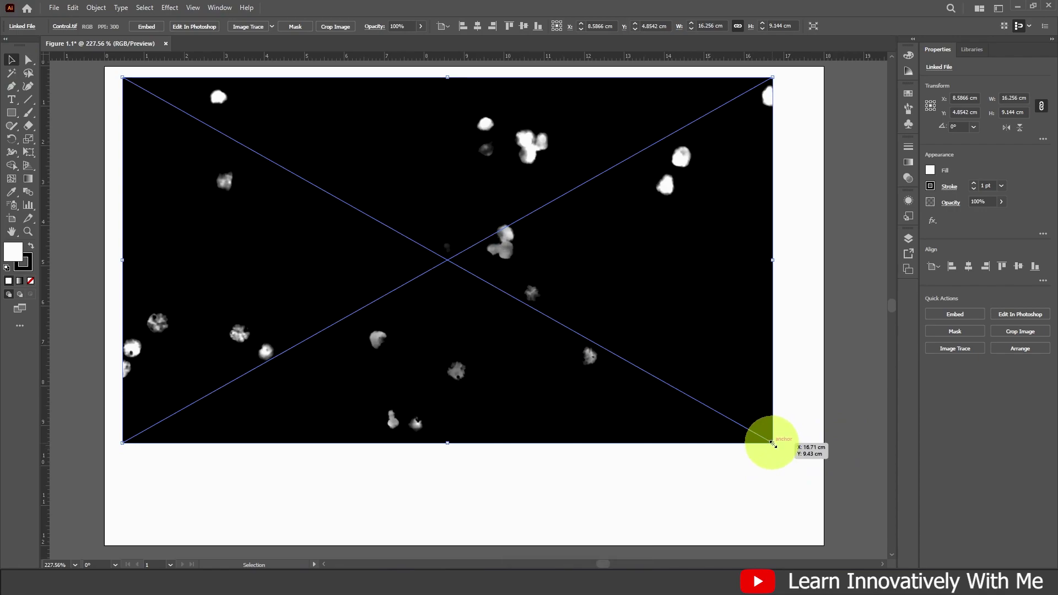
key("shift")
left_click_drag(773, 443, 426, 247)
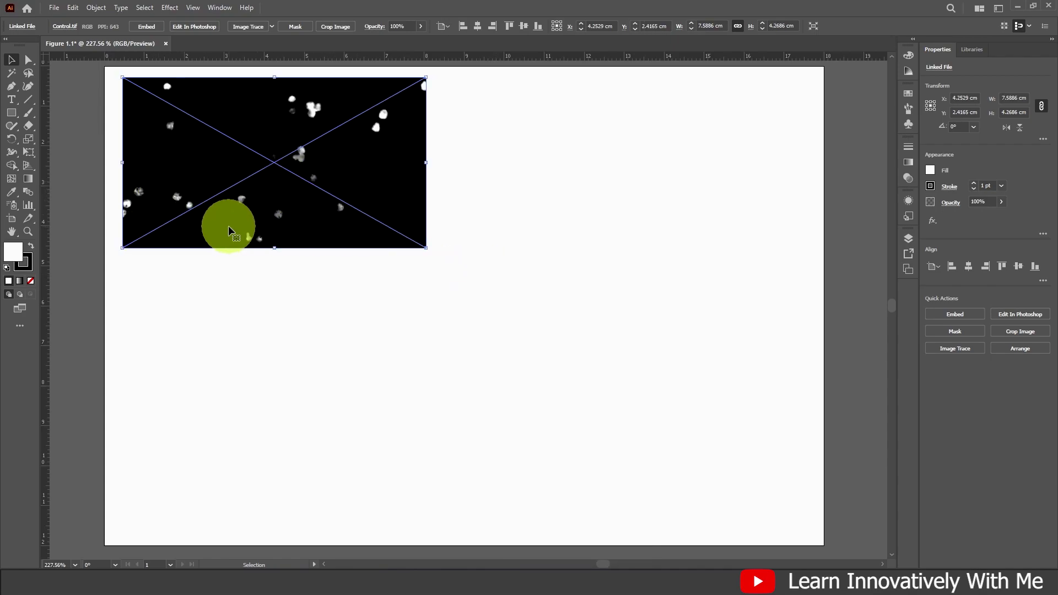
- Set the linked Control image's width to 6 cm, keeping its width and height proportions locked
left_click(364, 168)
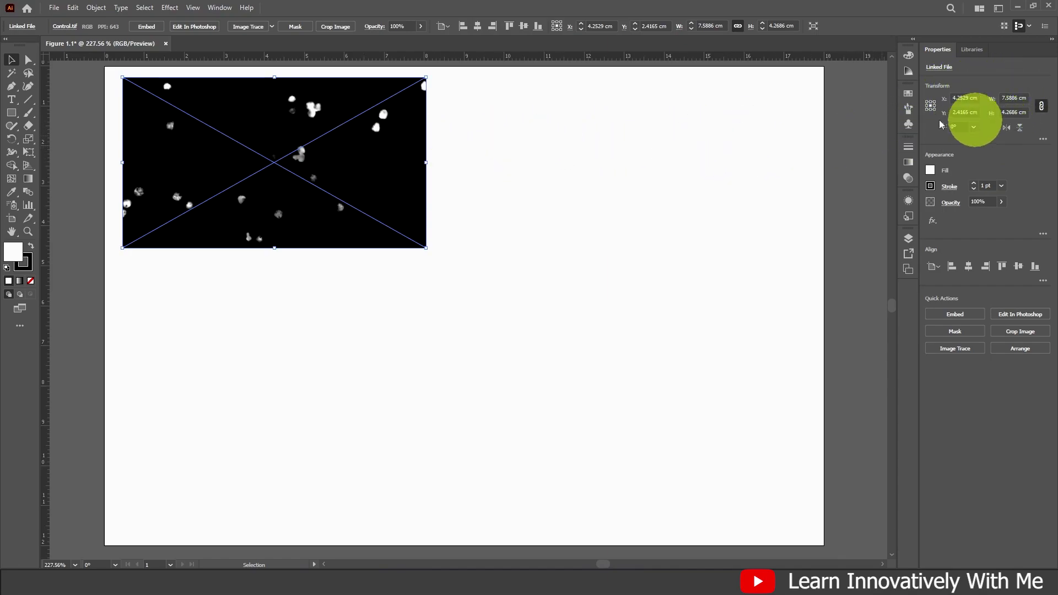
left_click(460, 164)
left_click(287, 123)
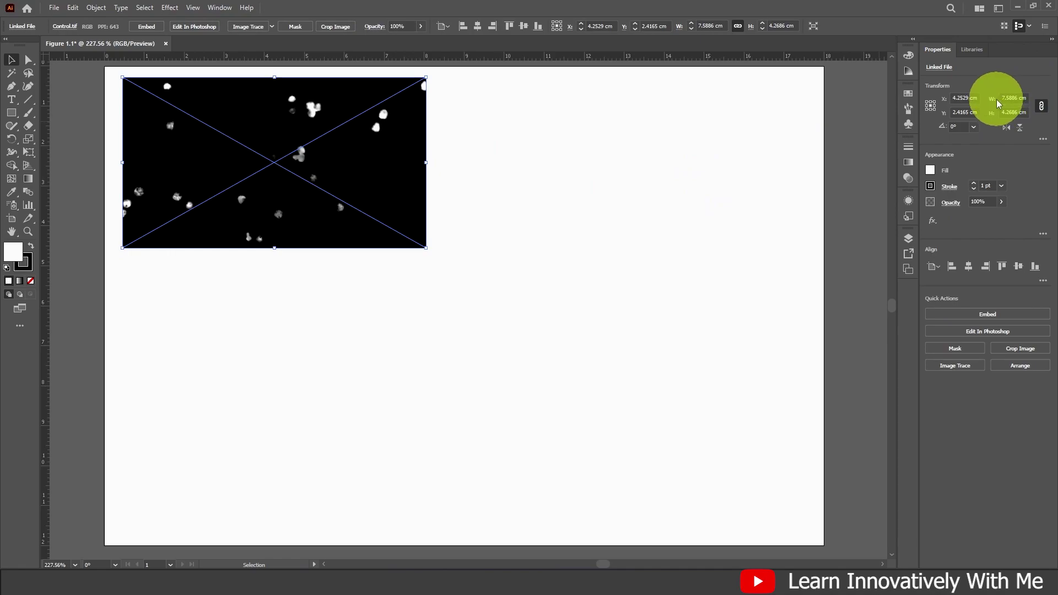
left_click(1000, 98)
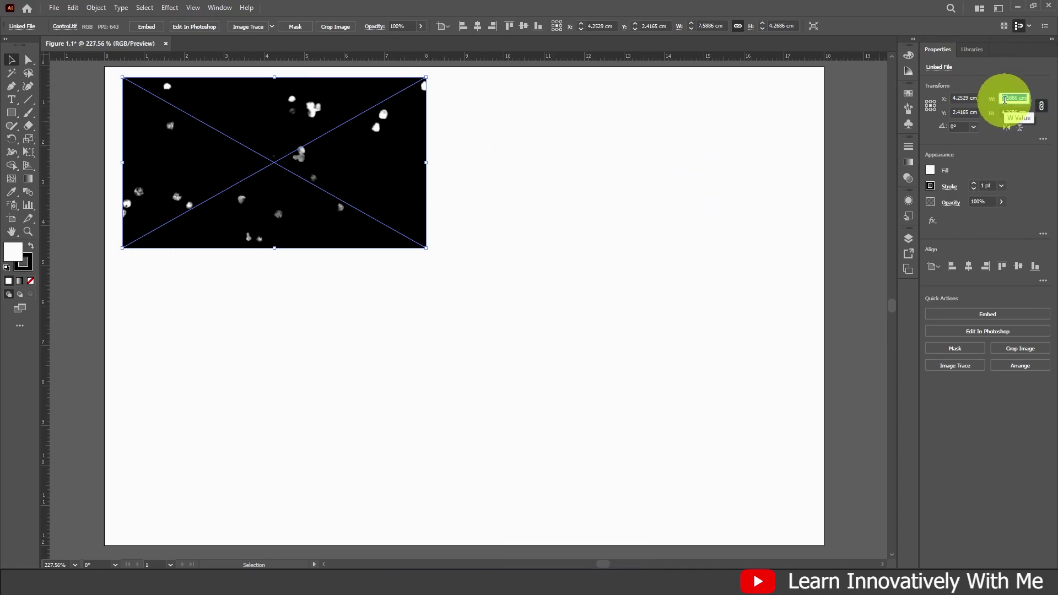
type("6")
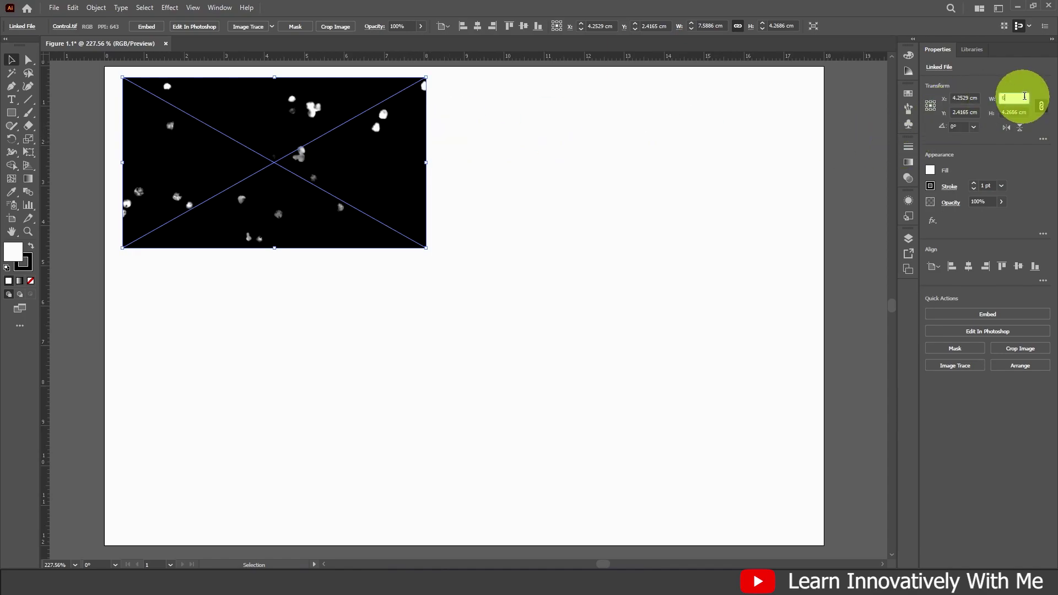
left_click(1020, 98)
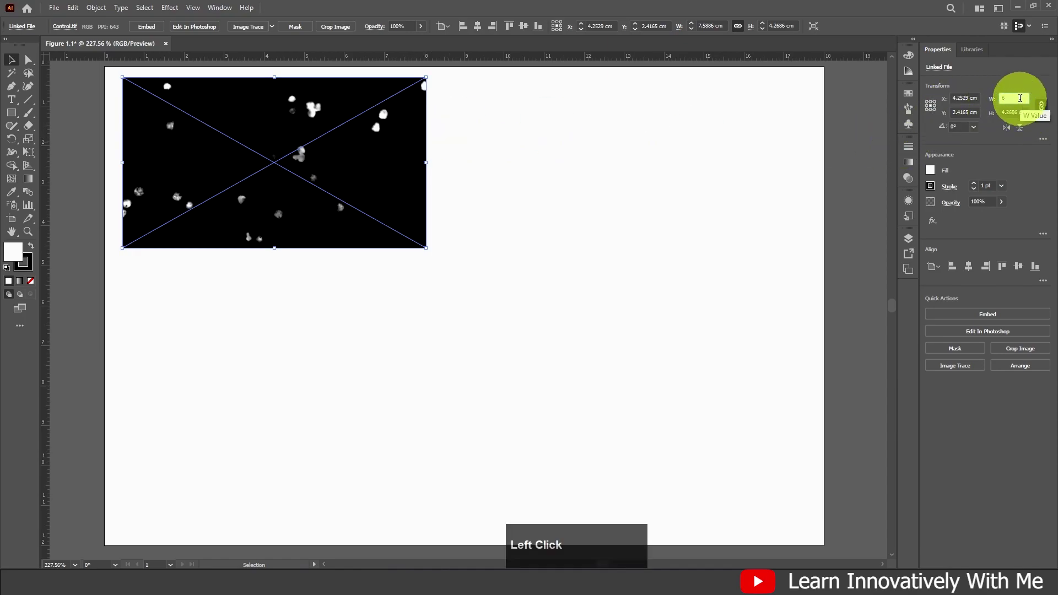
key("Return")
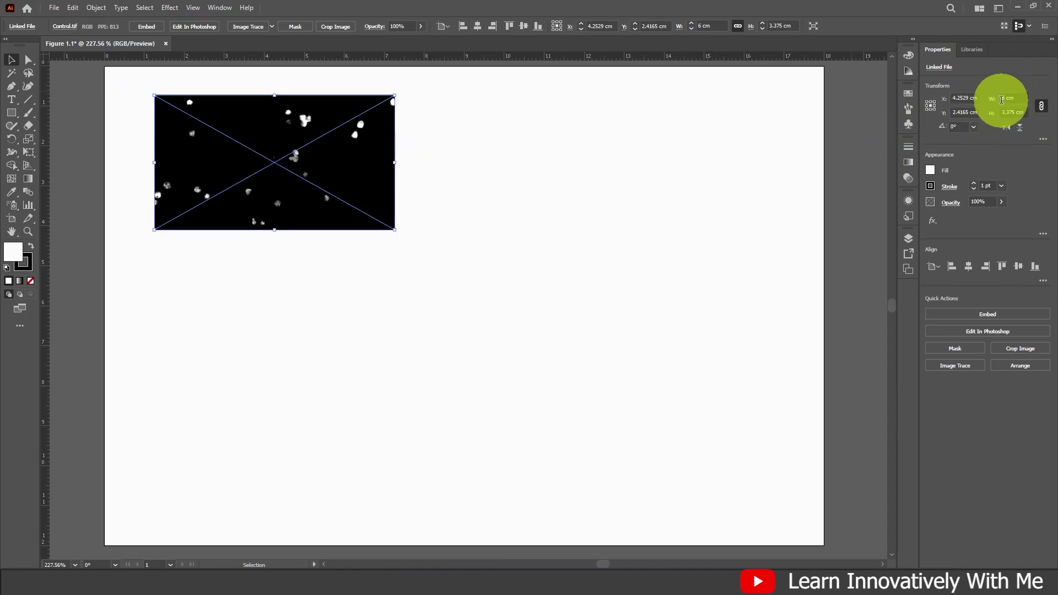
left_click(1040, 106)
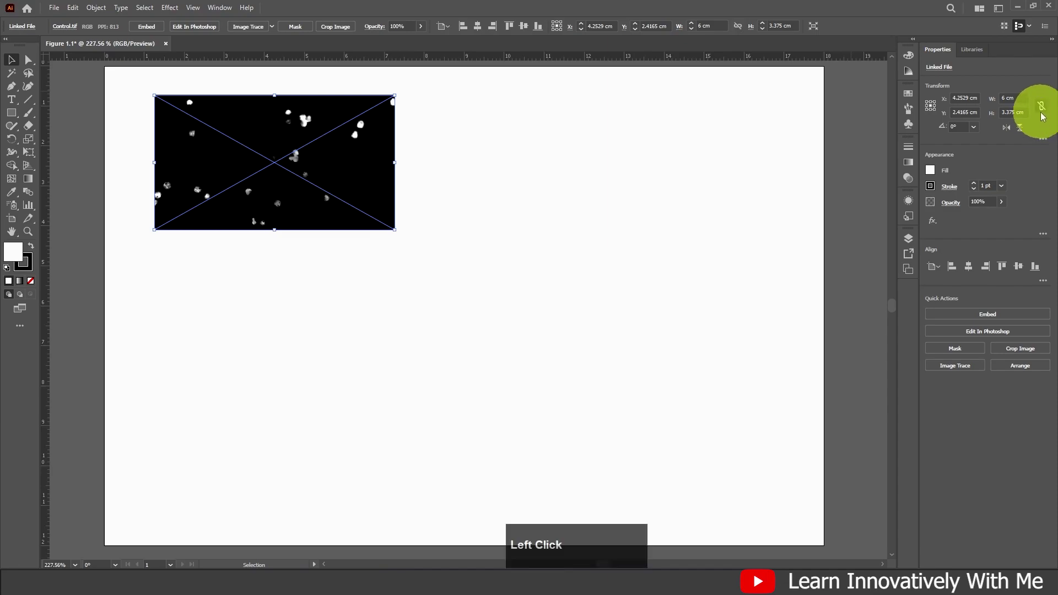
left_click(1042, 109)
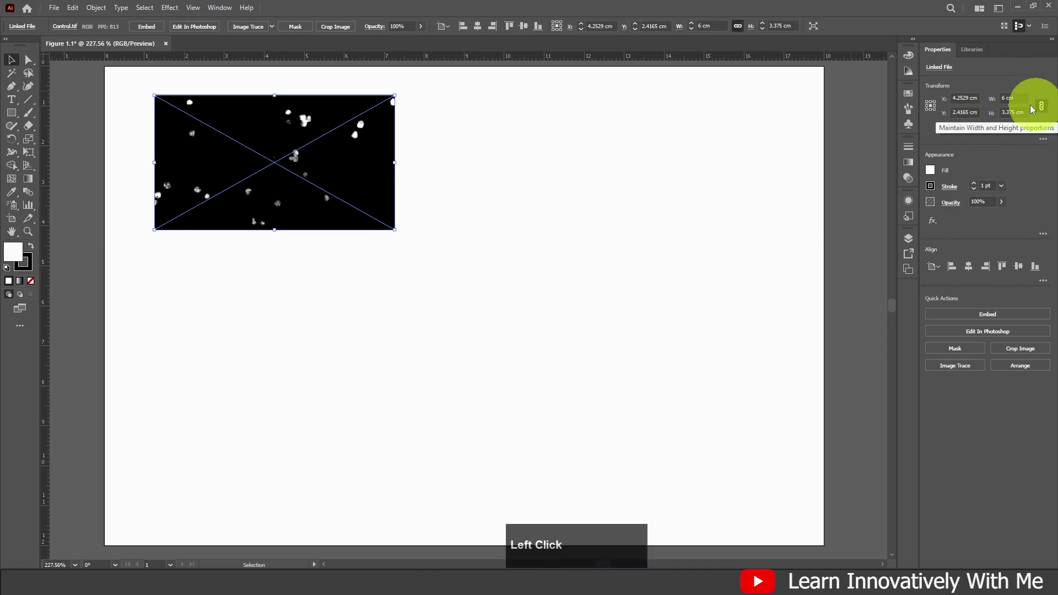
- Embed the Control image in the document and shift it slightly to the left on the artboard
left_click(985, 315)
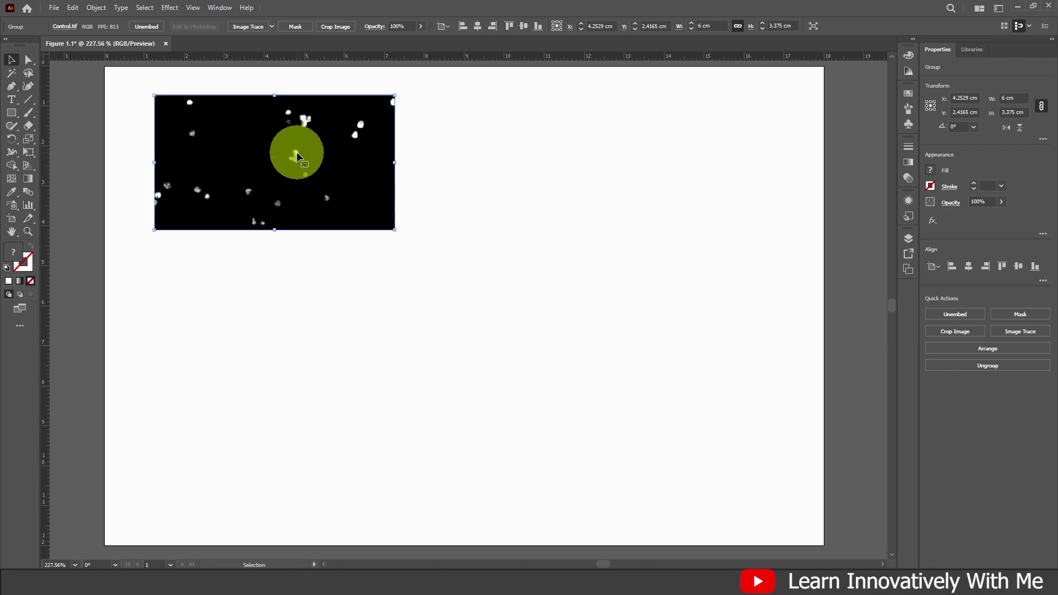
left_click(420, 135)
left_click(342, 143)
left_click_drag(260, 153, 256, 150)
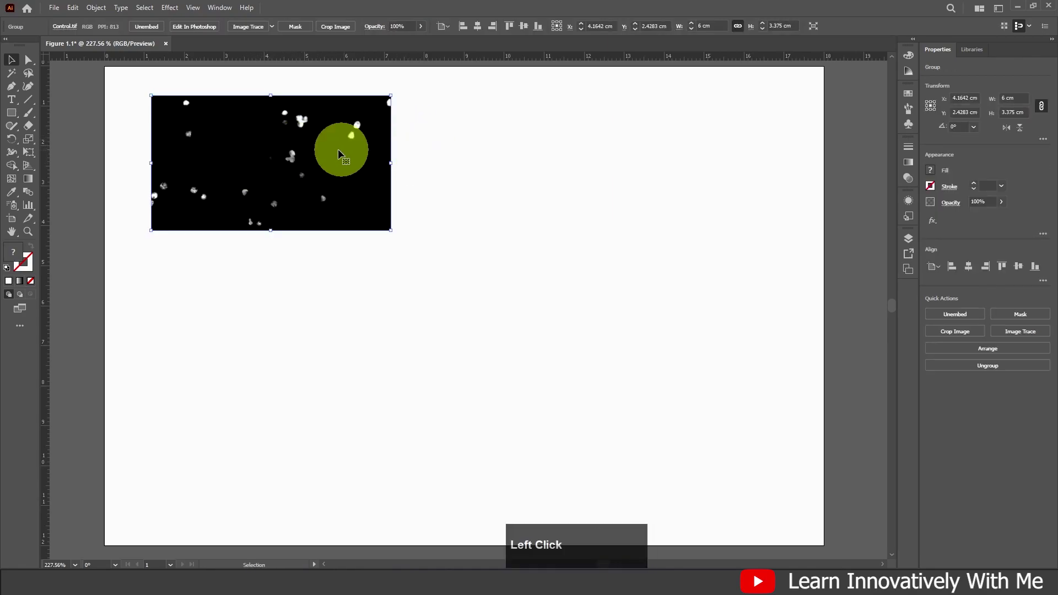
left_click(329, 166)
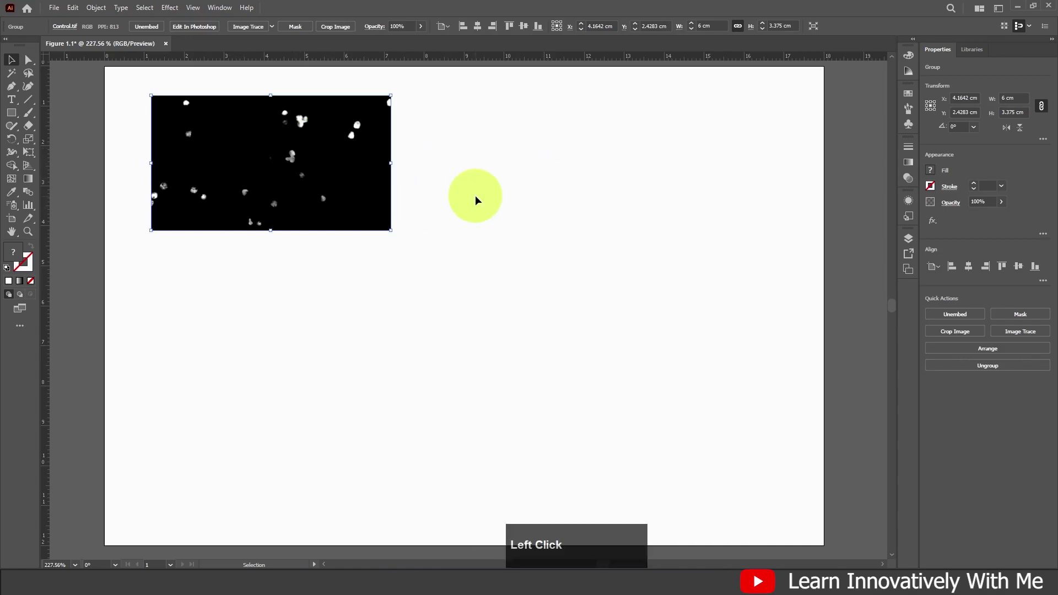
left_click(301, 155)
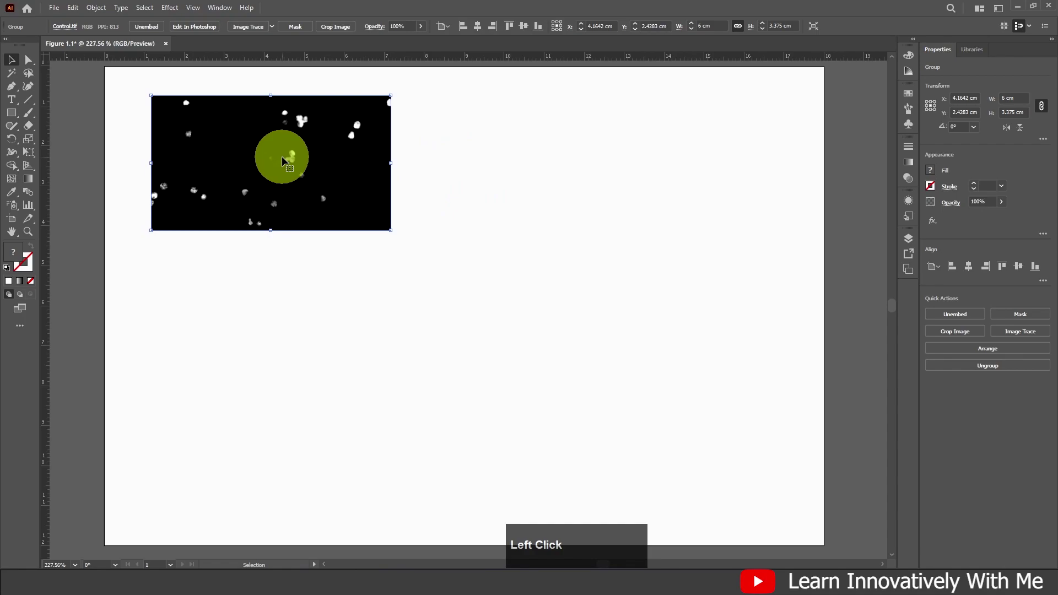
- Set the embedded Control image's width to 5 cm proportionally, shift it slightly left, and deselect it
left_click(1005, 99)
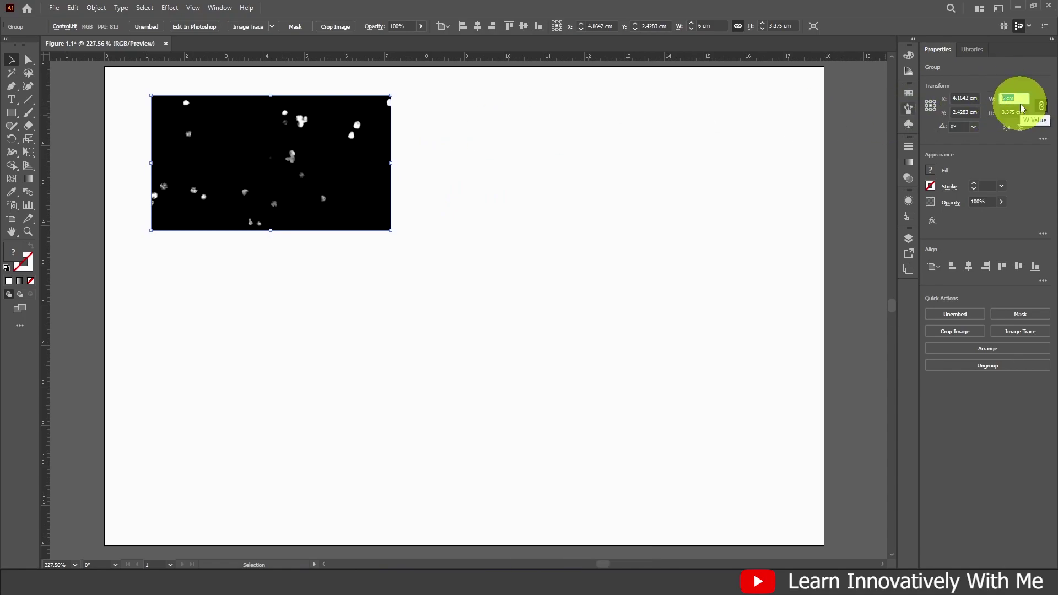
type("5")
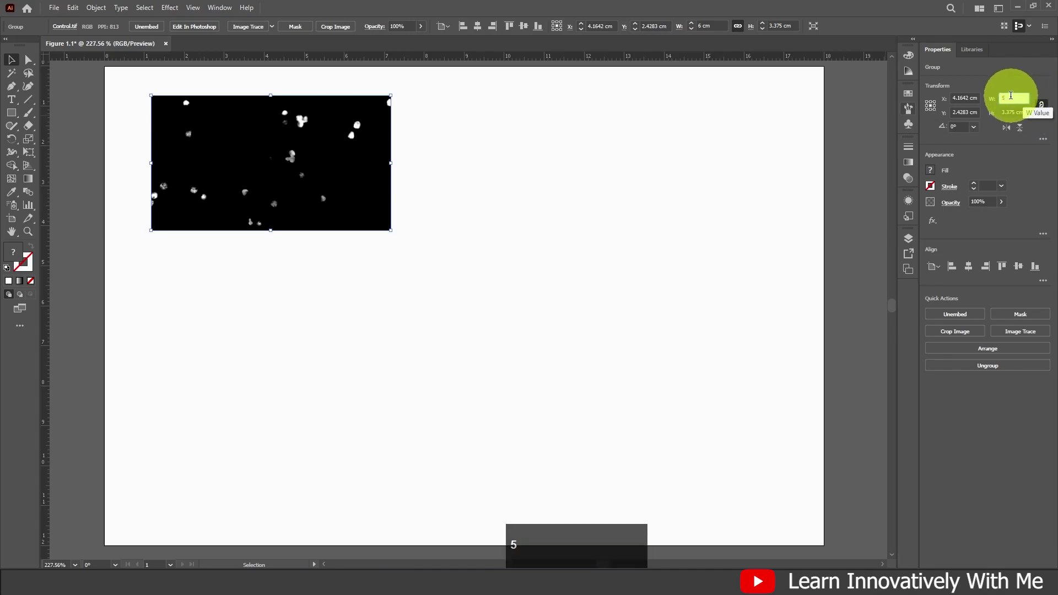
left_click_drag(345, 160, 322, 162)
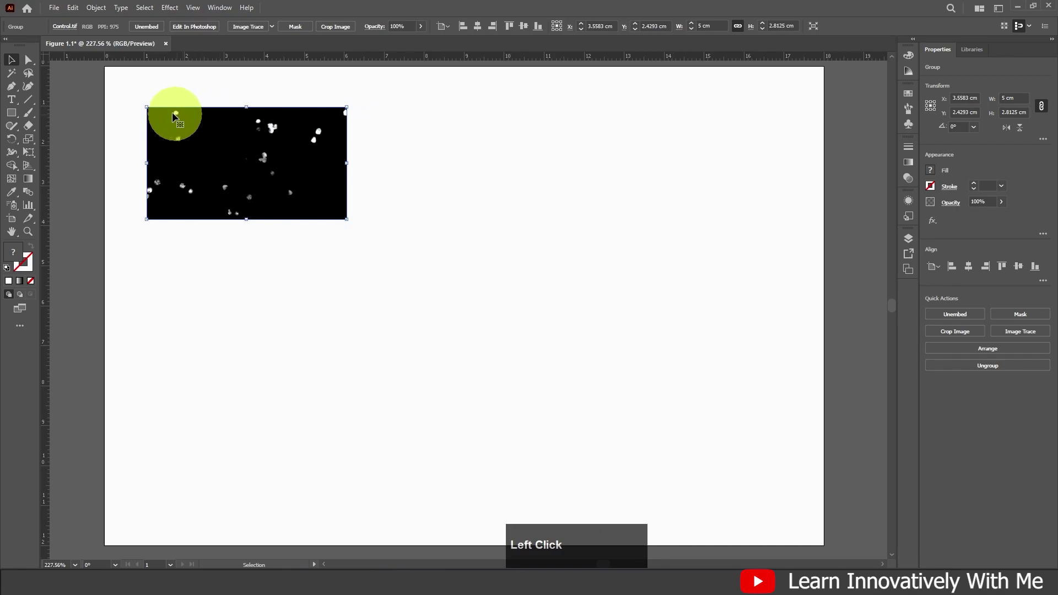
left_click(401, 144)
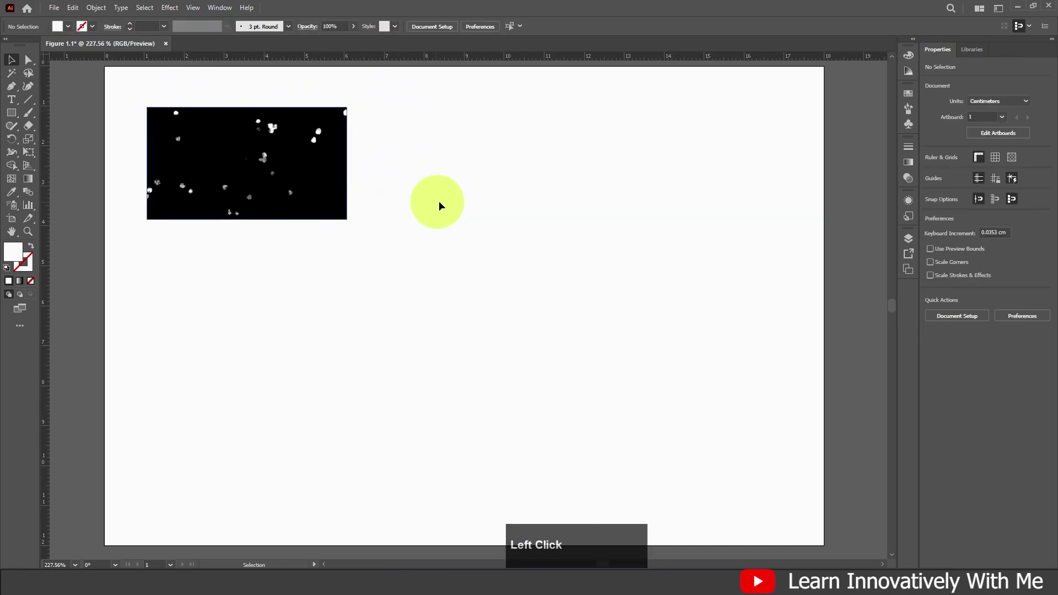
- Place the Treatment image as a linked file to the right of the Control image
left_click(56, 8)
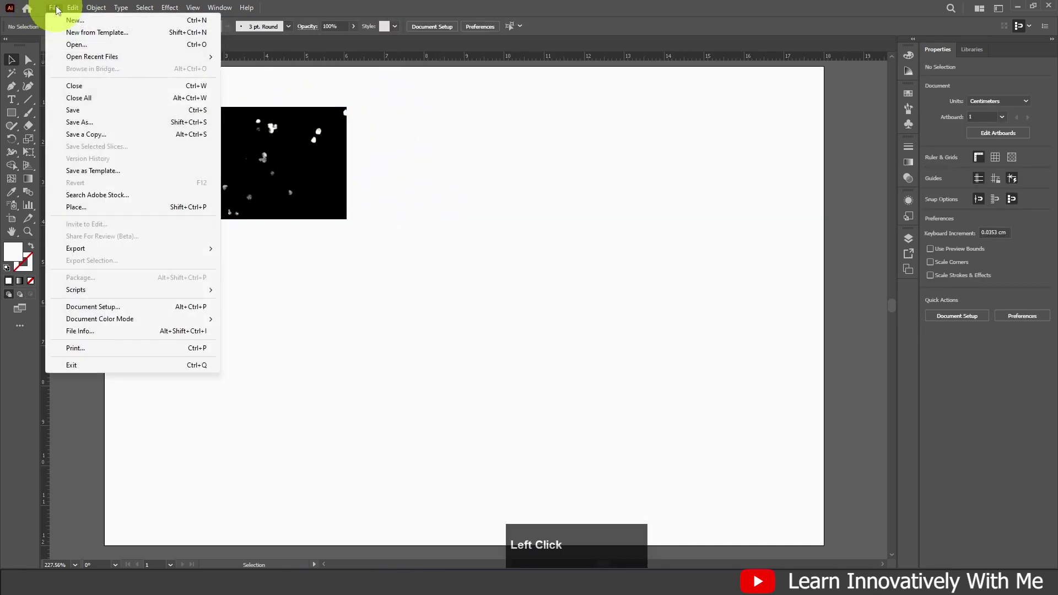
left_click(77, 208)
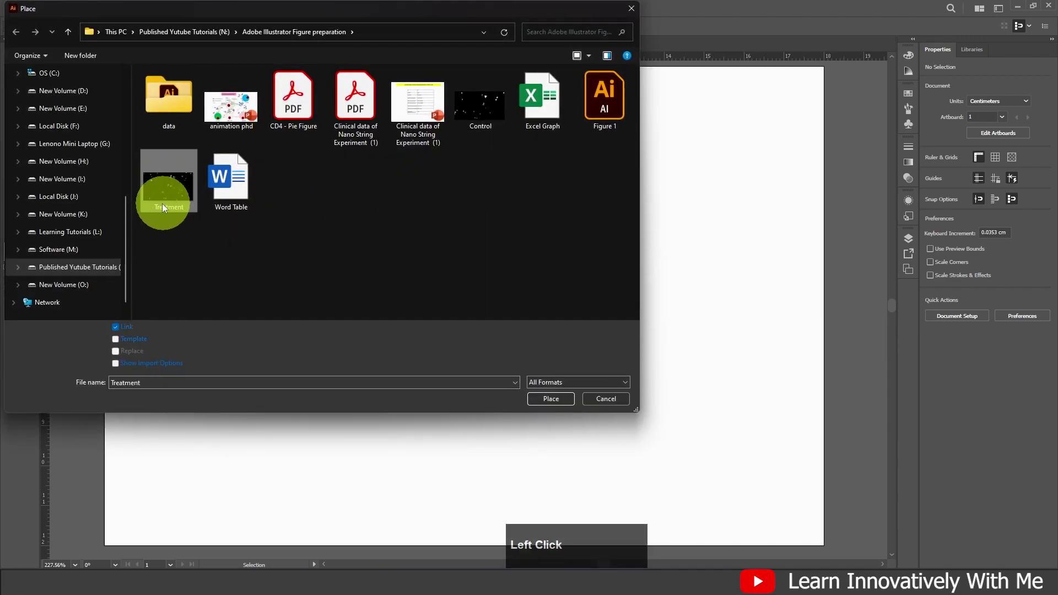
left_click(560, 396)
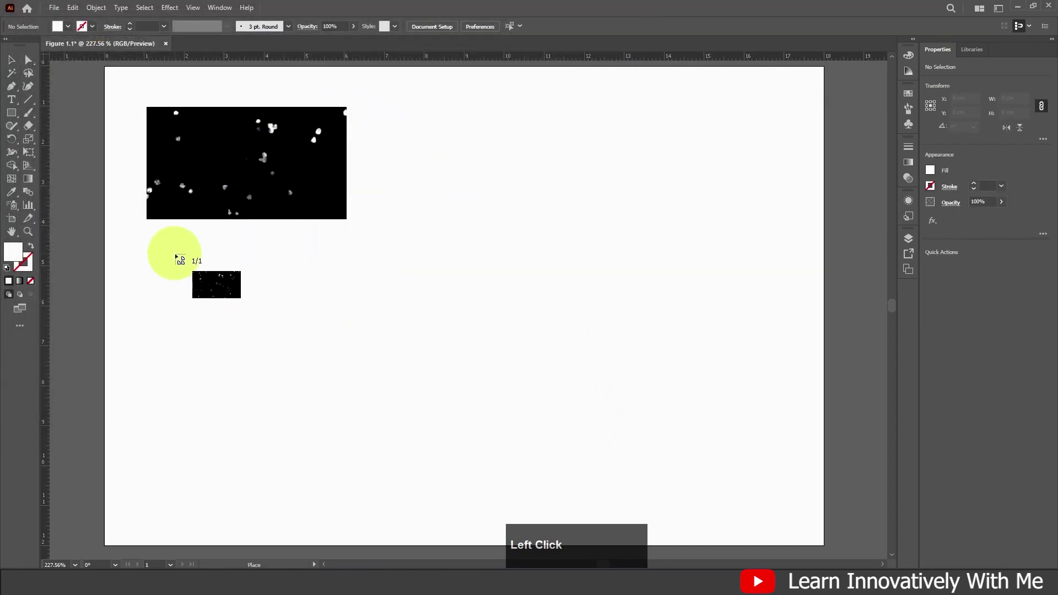
left_click(381, 99)
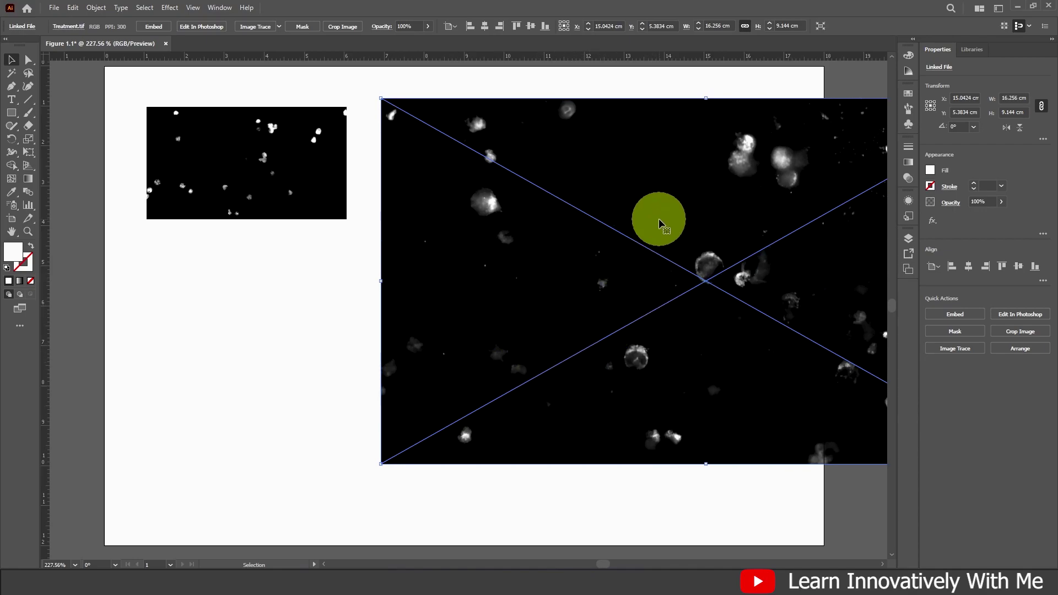
- Scale the Treatment image down proportionally to about 8.4 by 4.7 cm, keeping its upper-left corner in place, and fit the artboard in view
scroll(599, 239, "down", 5)
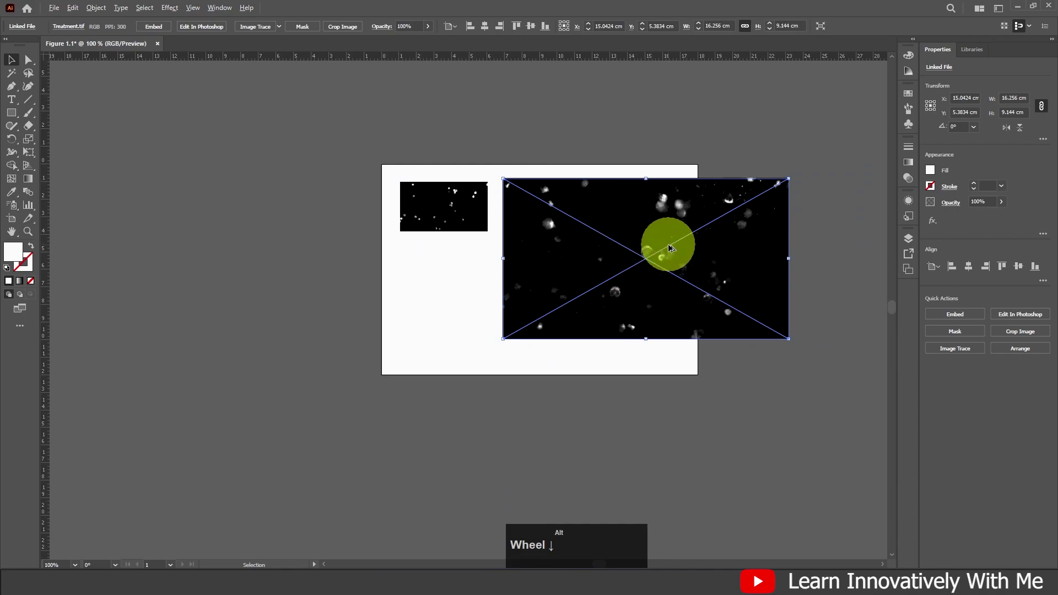
scroll(671, 248, "up", 1)
left_click_drag(848, 387, 641, 268)
left_click(681, 322)
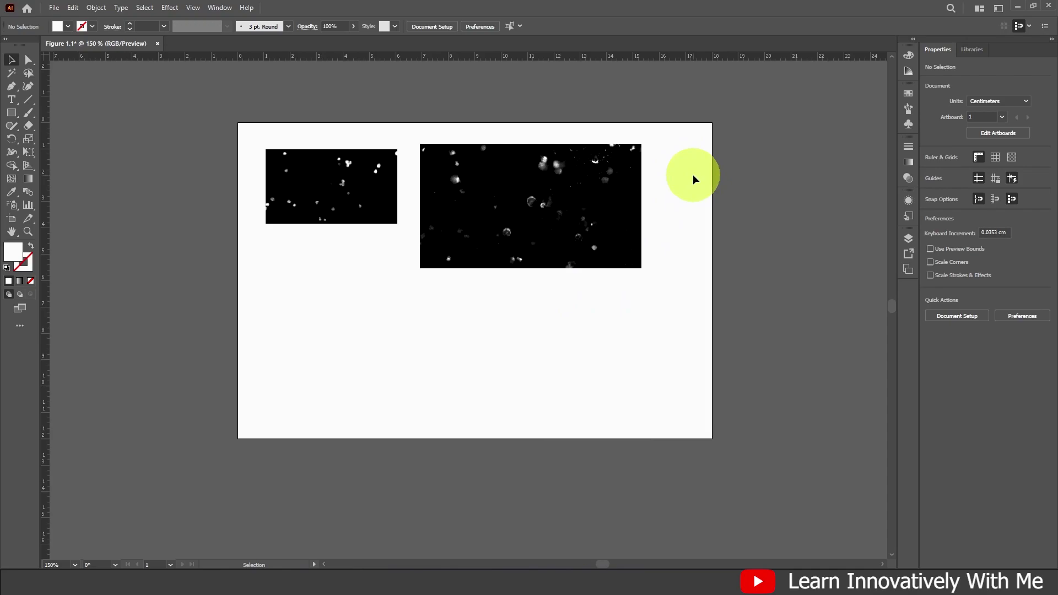
key("ctrl")
key("ctrl+0")
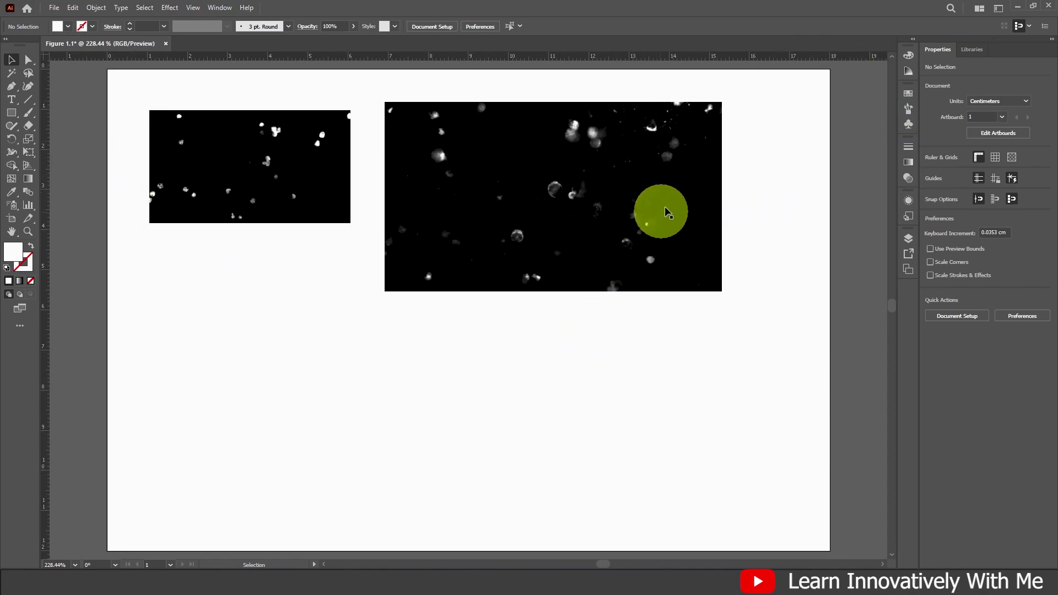
- Set the linked Treatment image's width to 5 cm with its proportions kept
left_click(672, 181)
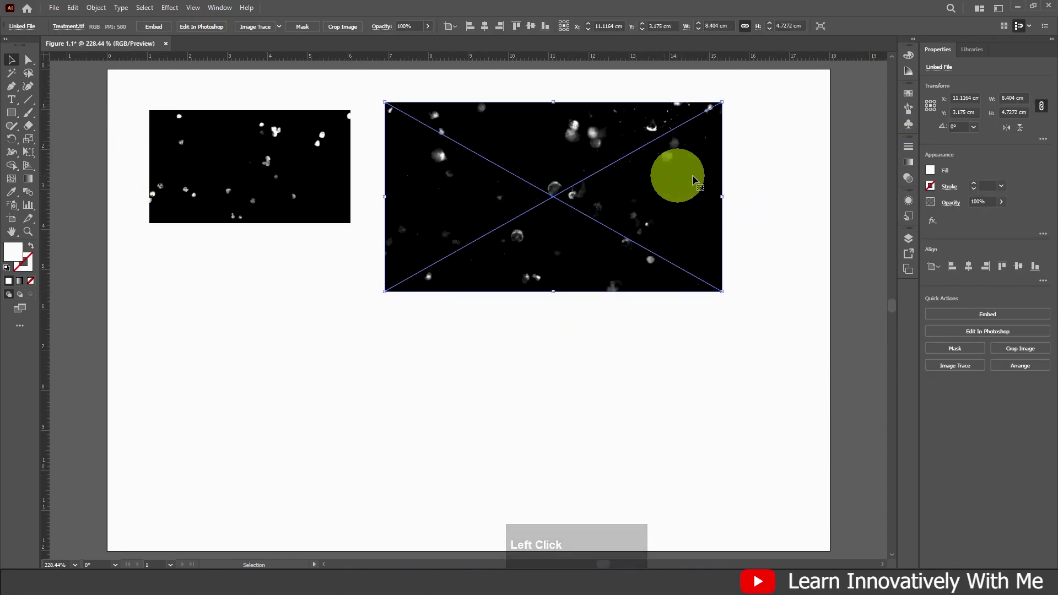
left_click(1024, 98)
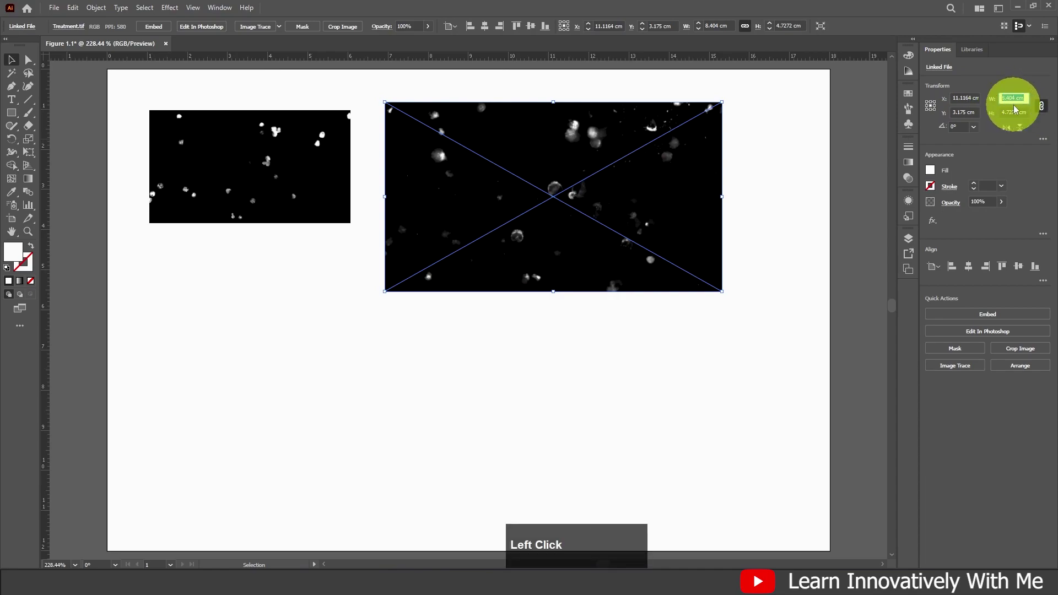
type("5")
key("Return")
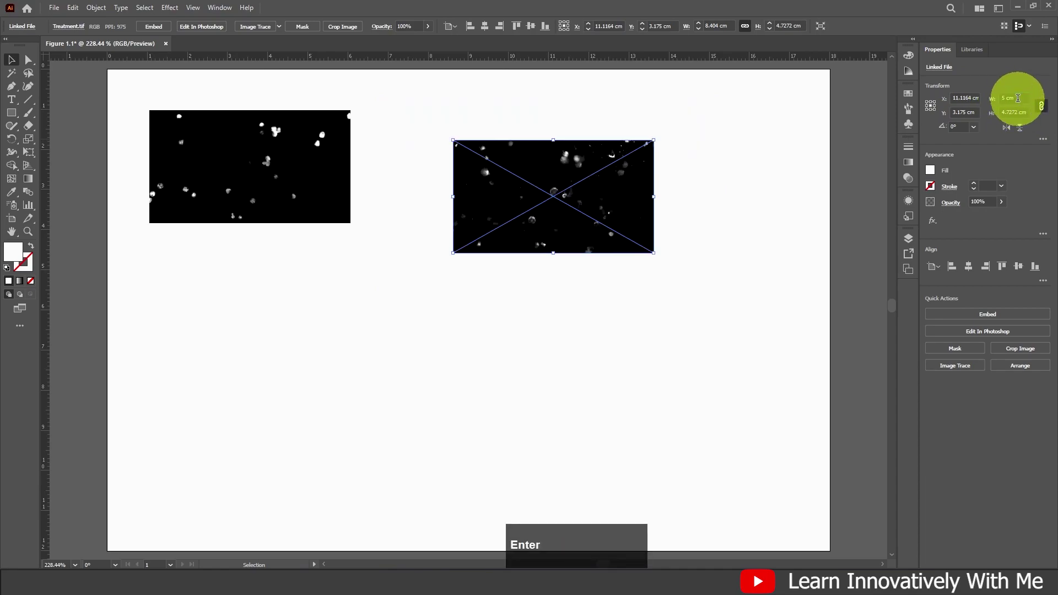
- Embed the Treatment image in the document and move it slightly down and to the left
left_click(627, 211)
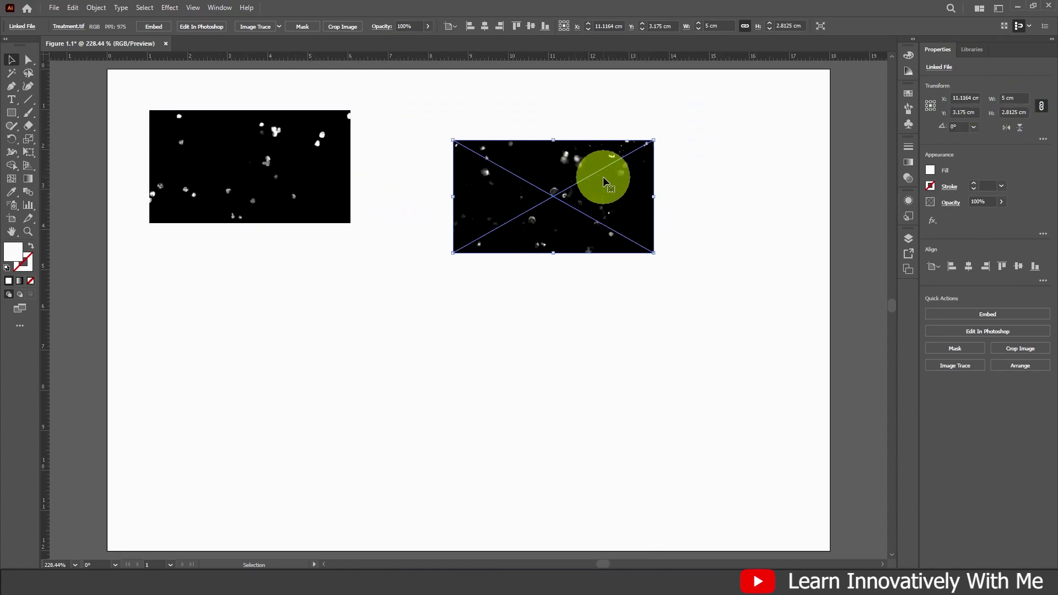
left_click(989, 314)
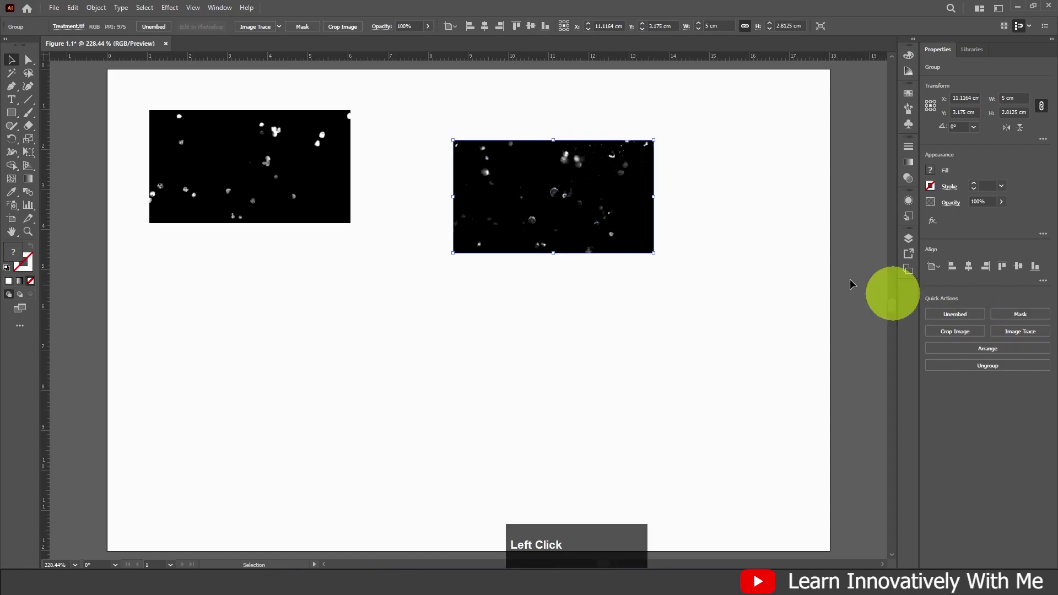
left_click_drag(578, 198, 550, 205)
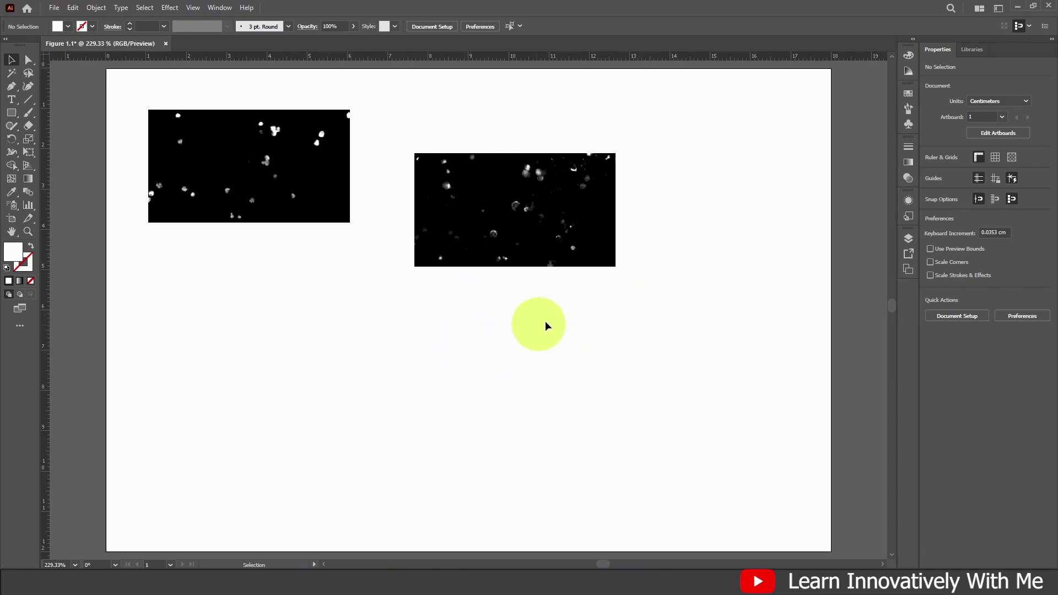
- Place a second copy of the Treatment image as a linked file below the Control image
left_click(54, 7)
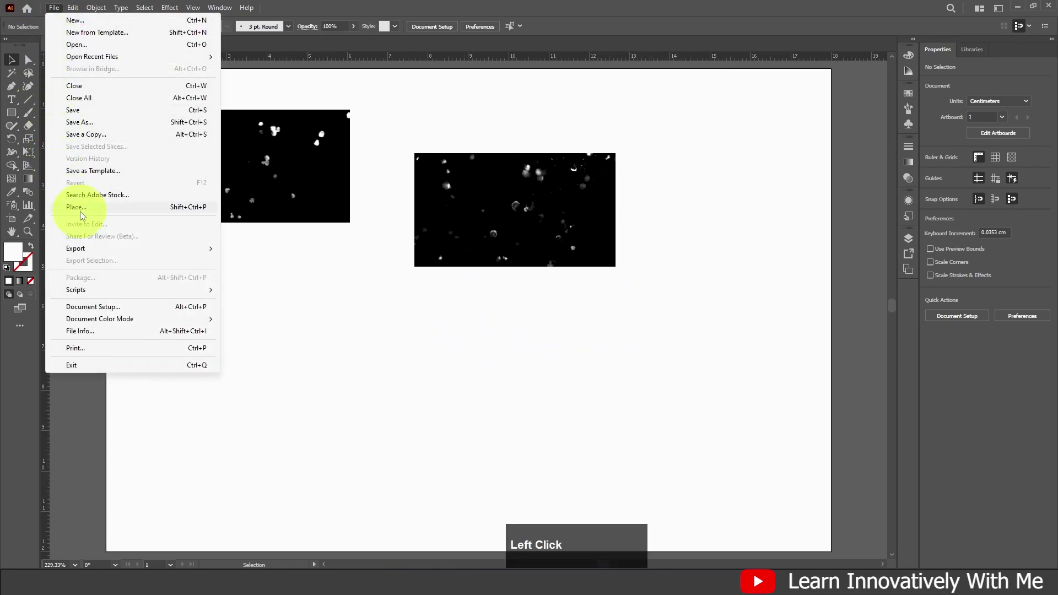
left_click(81, 209)
left_click(171, 187)
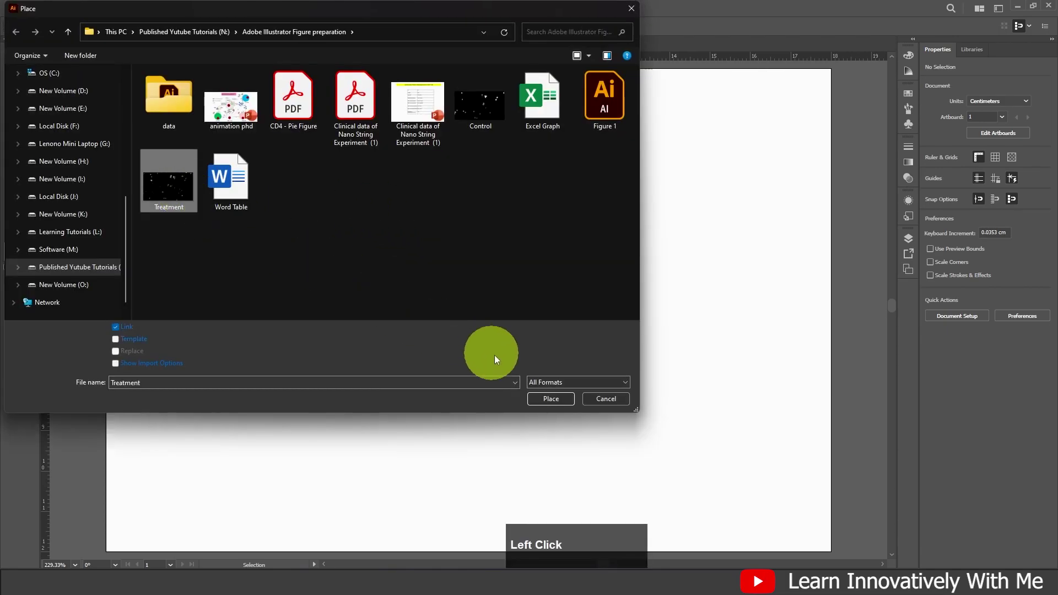
left_click(550, 399)
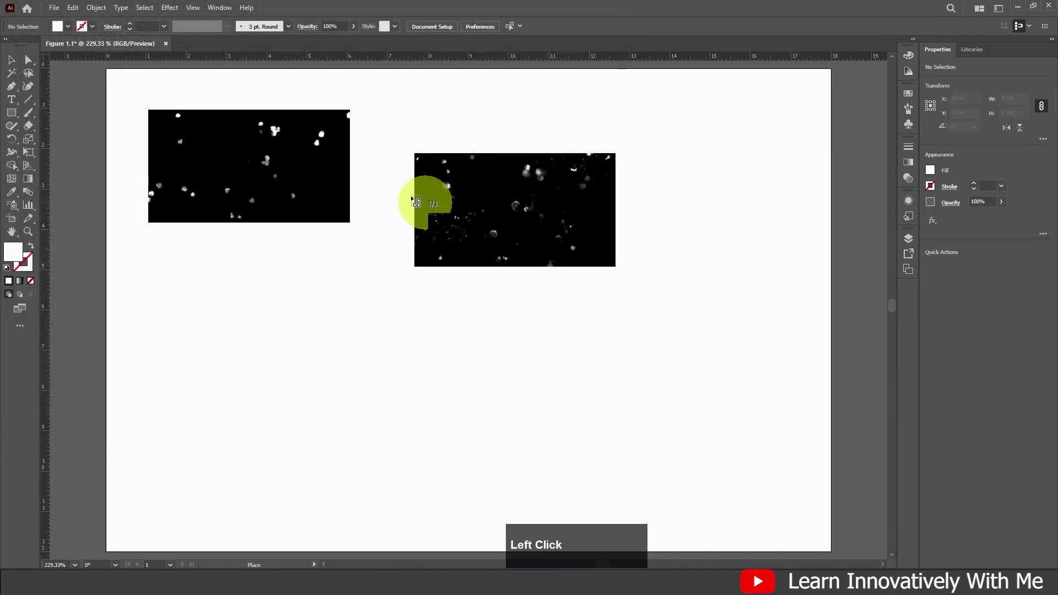
left_click(147, 238)
- Embed the second, full-size Treatment image in the document
scroll(484, 295, "down", 2)
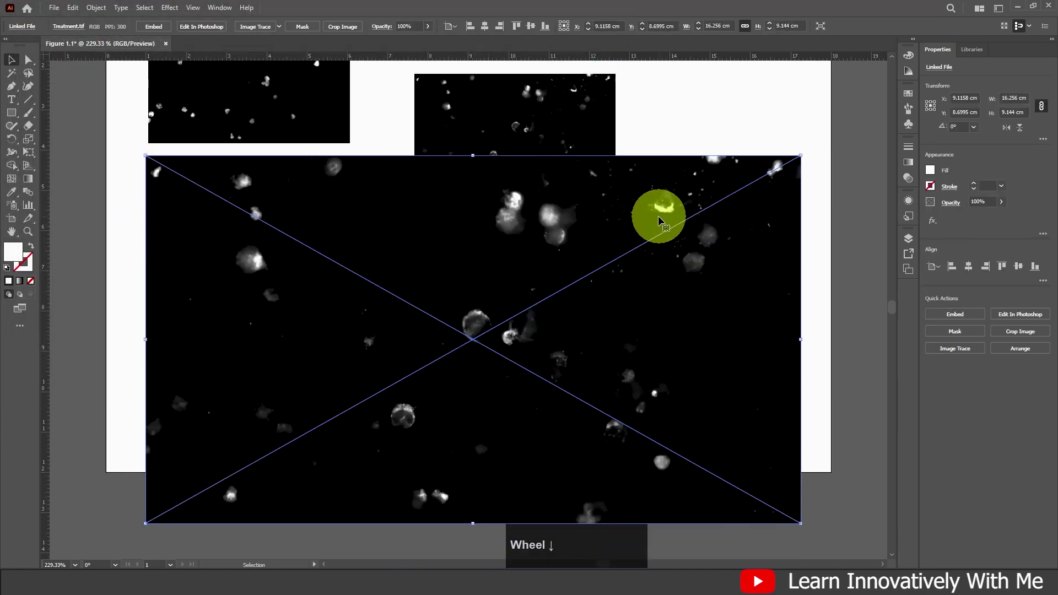
left_click(954, 314)
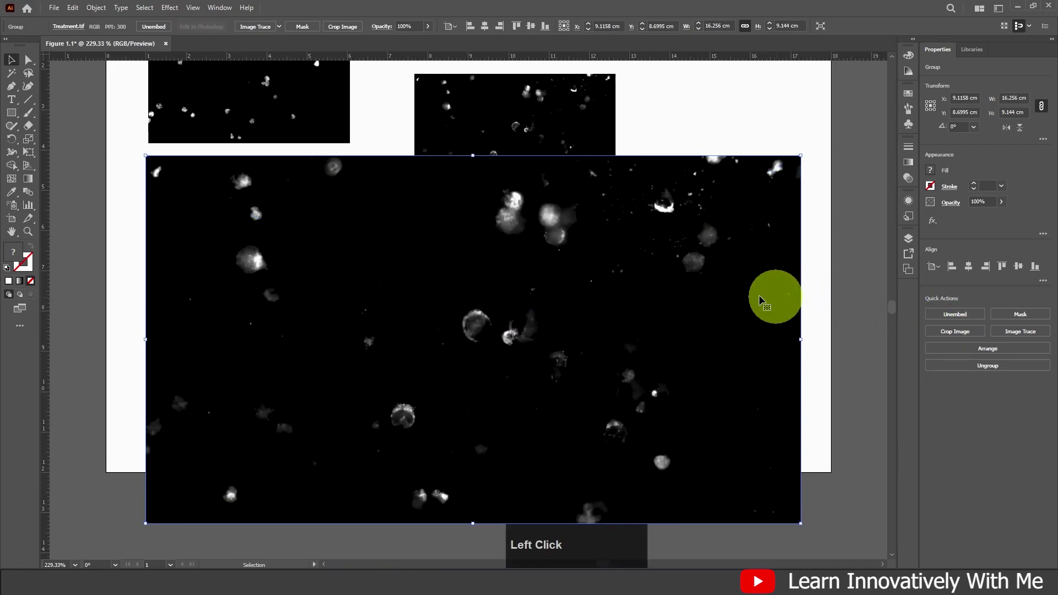
left_click(406, 268)
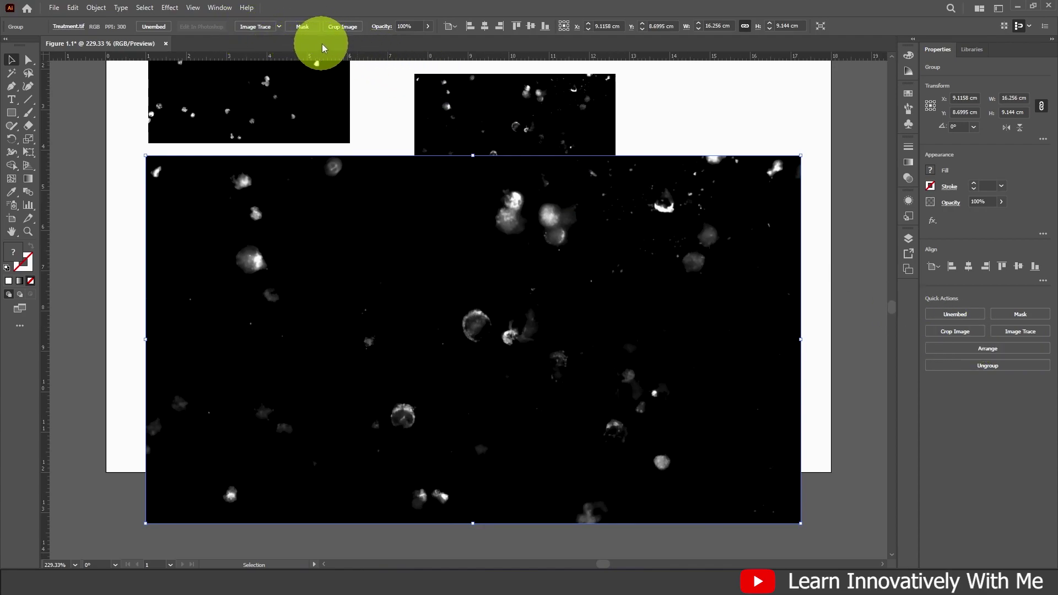
left_click(219, 8)
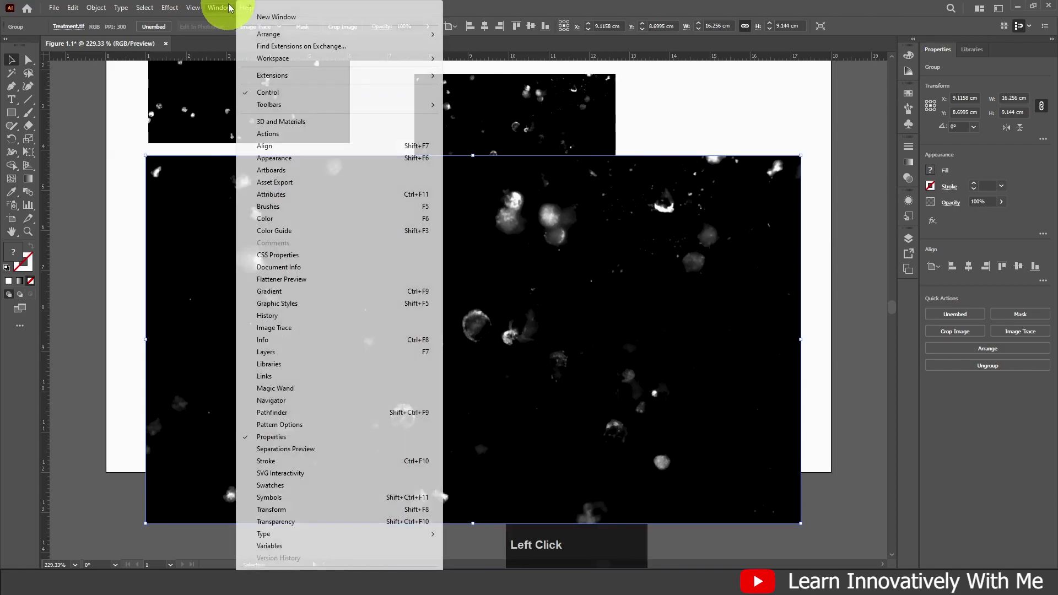
mouse_move(378, 59)
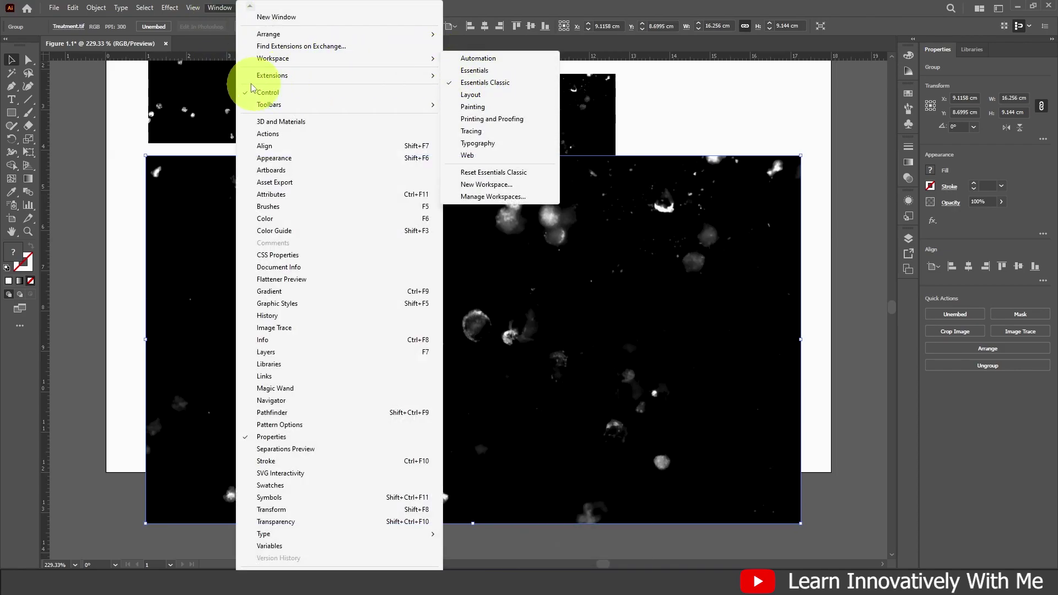
left_click(447, 18)
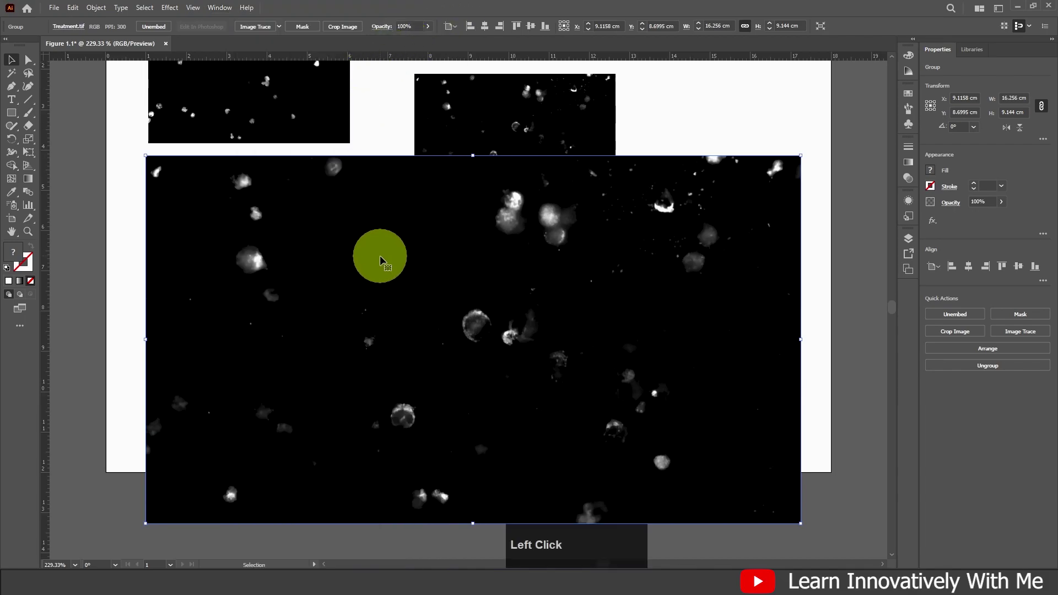
- Start cropping the large embedded Treatment image and tighten the crop frame to about 9.37 × 7.66 cm around the cells right of centre
left_click(99, 8)
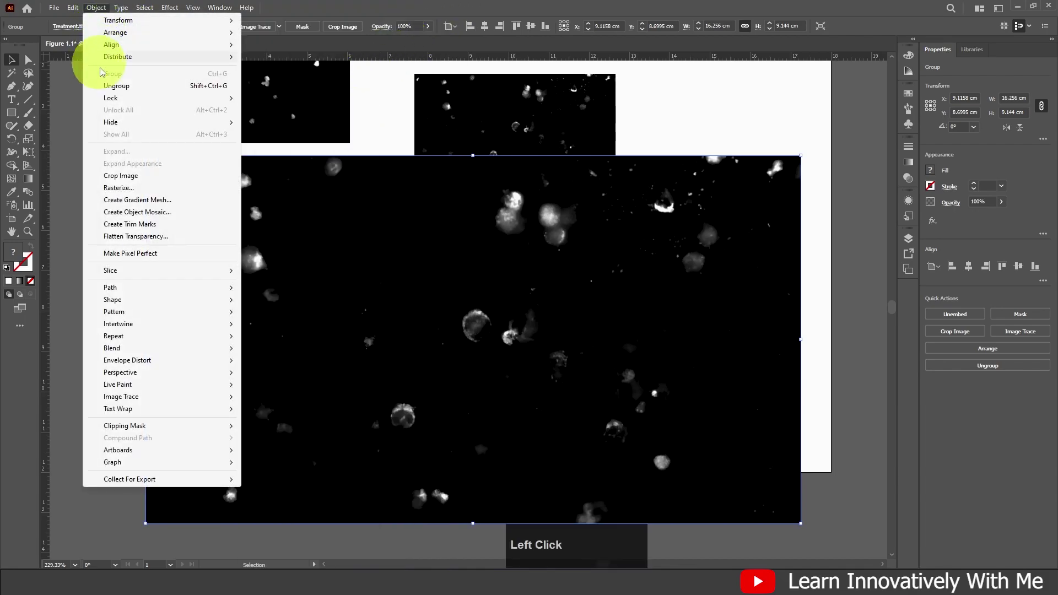
left_click(120, 178)
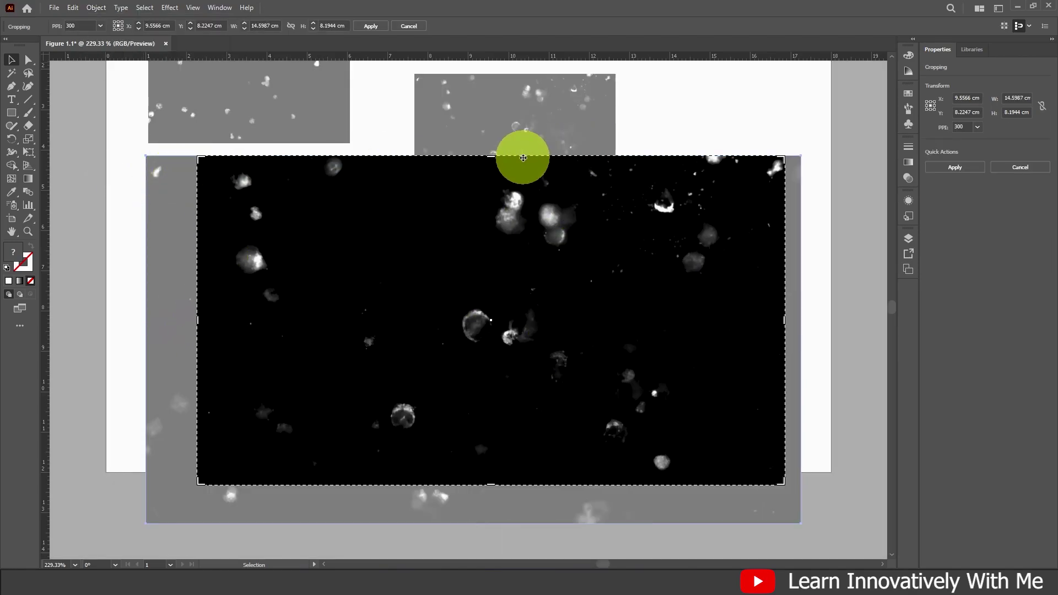
mouse_move(493, 158)
left_mouse_down()
mouse_move(492, 205)
mouse_move(505, 161)
left_mouse_up()
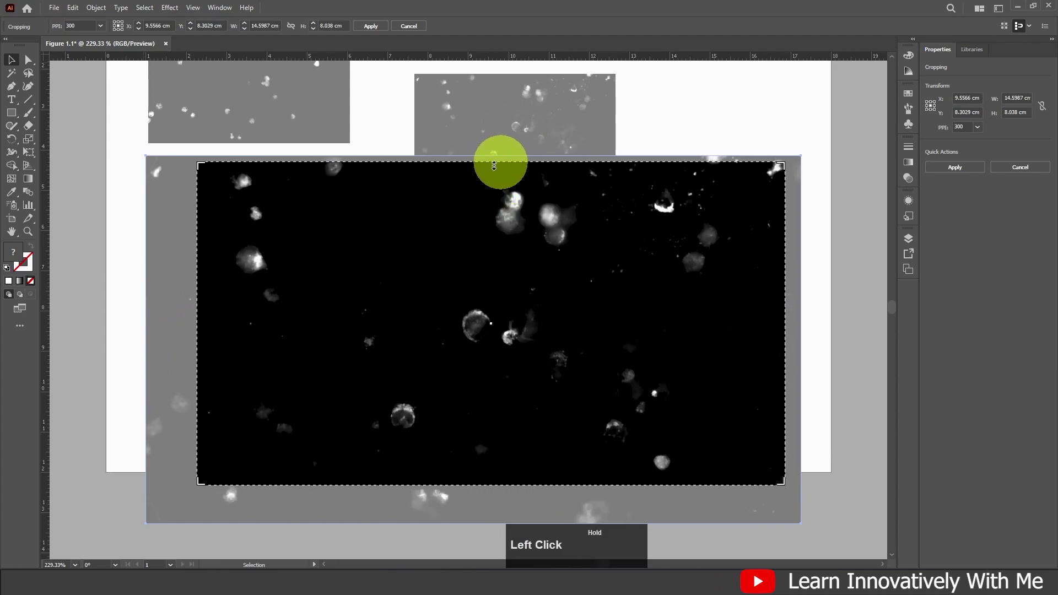
left_click_drag(199, 324, 370, 324)
left_click_drag(783, 323, 740, 300)
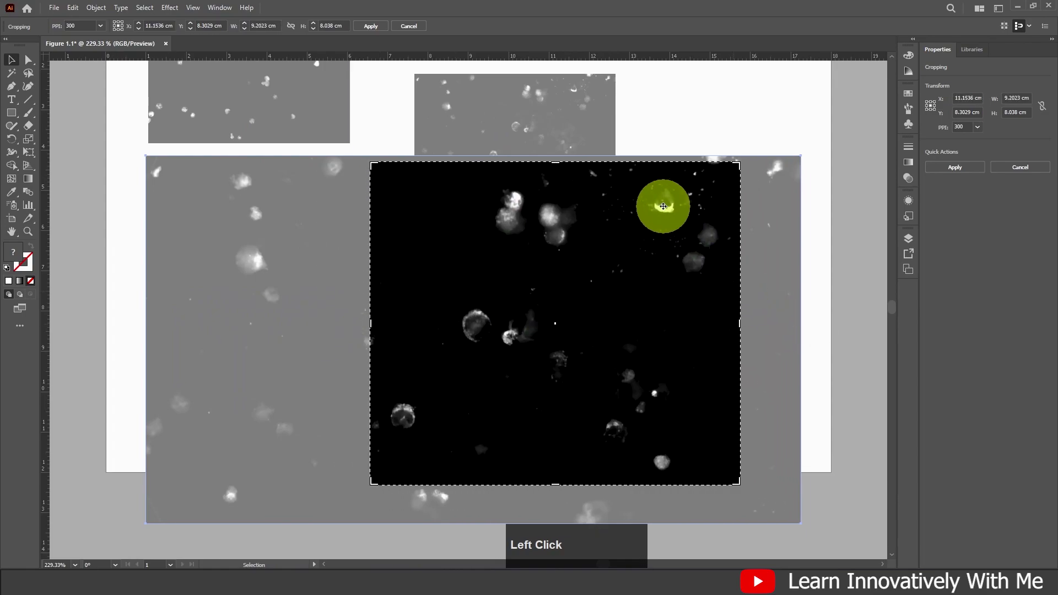
left_click_drag(556, 164, 554, 177)
mouse_move(371, 336)
left_mouse_down()
mouse_move(394, 331)
mouse_move(373, 327)
left_mouse_up()
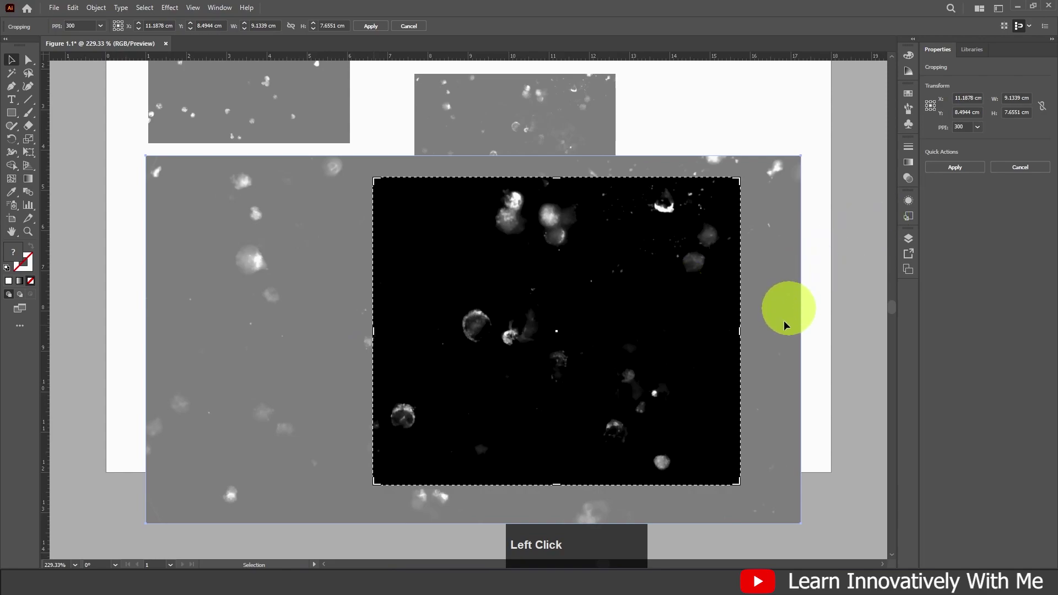
left_click_drag(740, 307, 749, 306)
- Set the crop area to 6 cm wide and 5 cm high, shift it over the upper central cells and apply the crop
left_click(1022, 96)
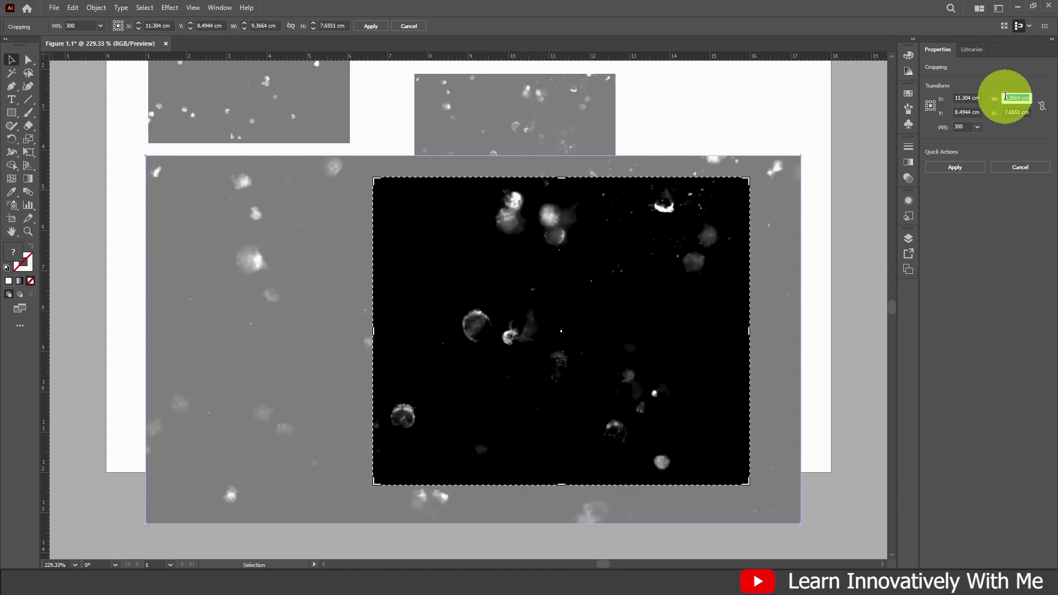
left_click(1017, 98)
double_click(1016, 94)
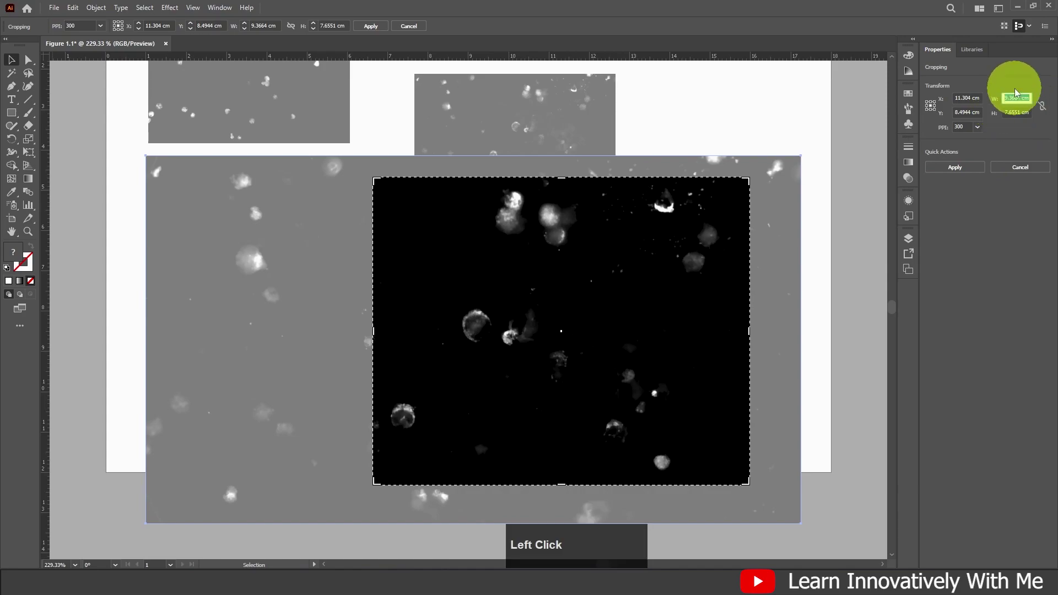
type("6")
left_click_drag(1004, 112, 1035, 113)
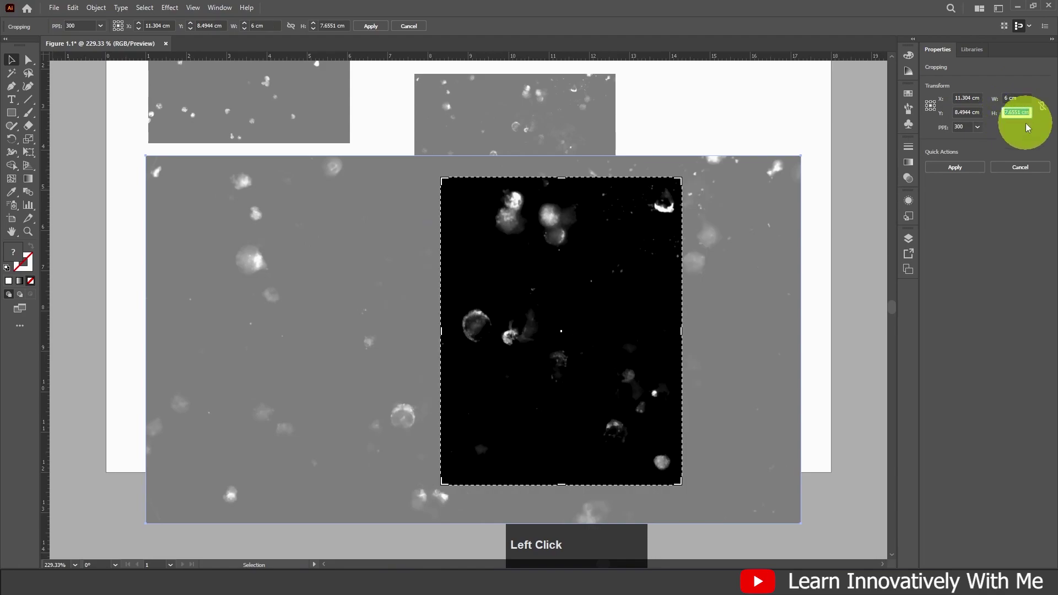
type("5")
left_click(1029, 132)
left_click_drag(633, 293, 634, 245)
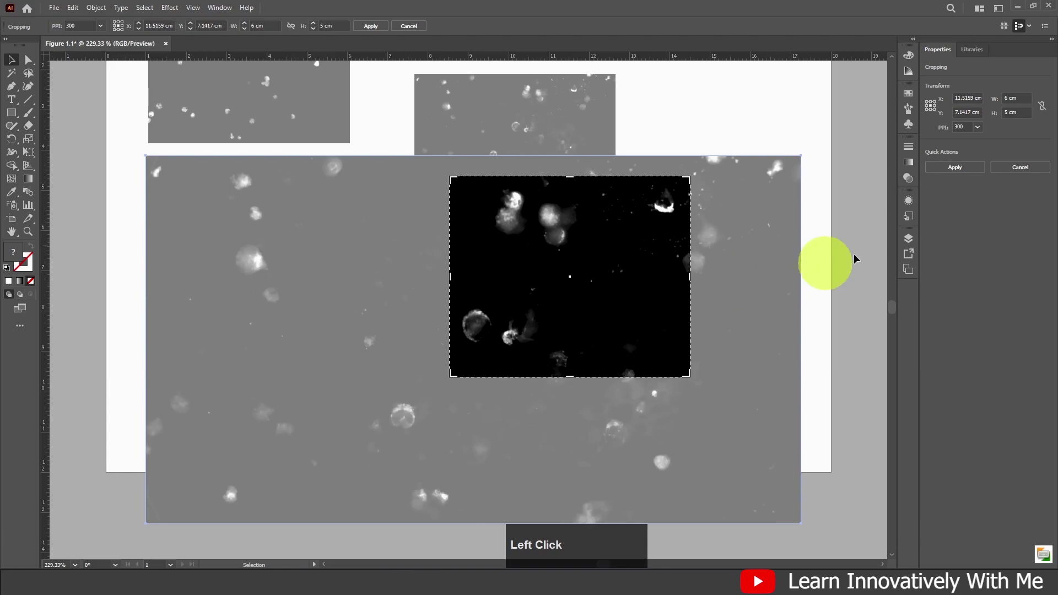
left_click(954, 168)
- Move the cropped Treatment image below the Control image so their left edges roughly line up
left_click_drag(592, 257, 281, 306)
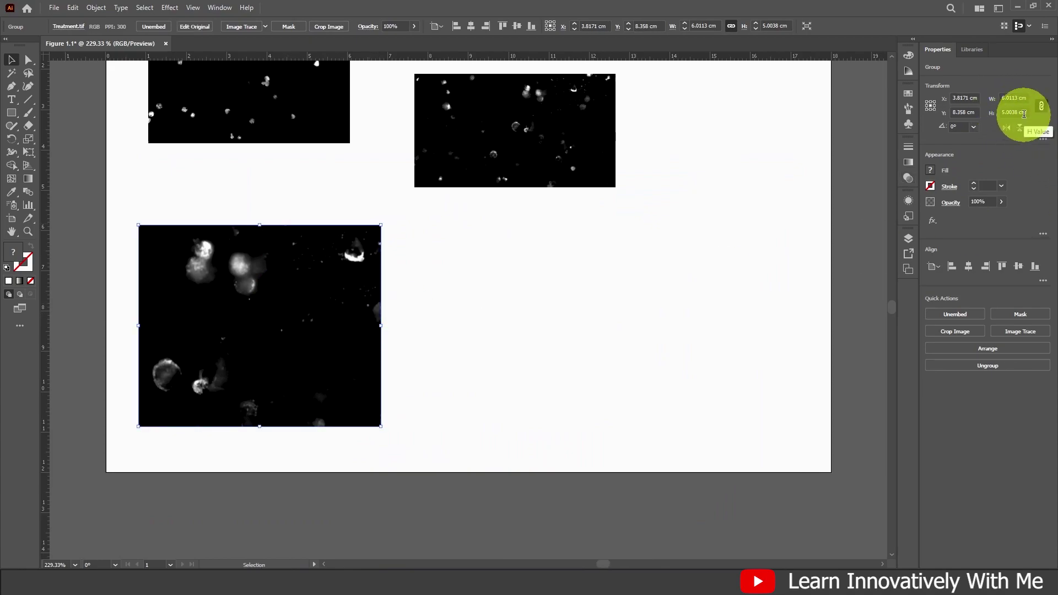
left_click_drag(267, 286, 278, 293)
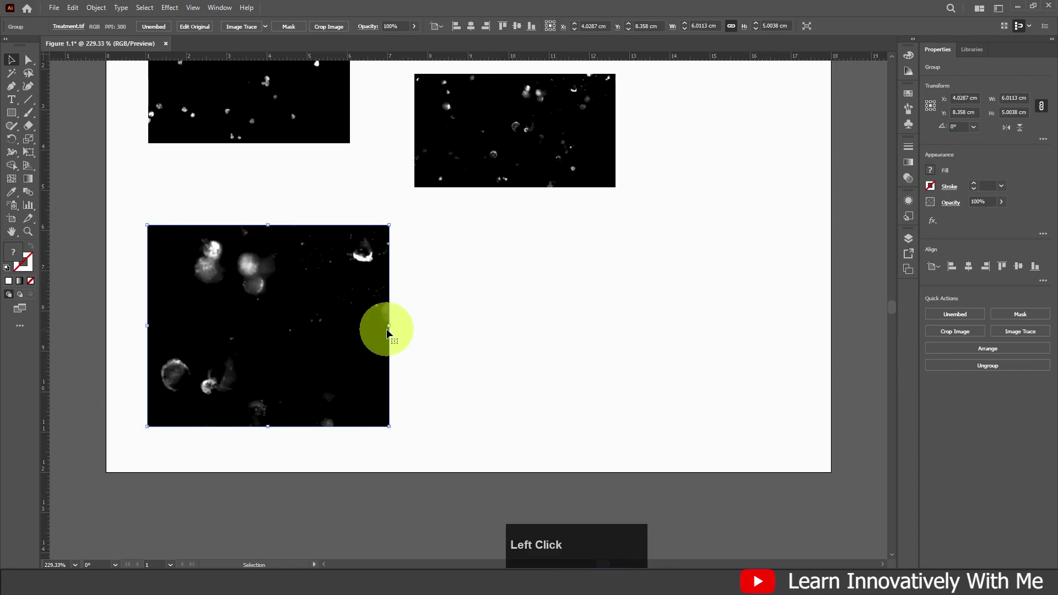
- Delete the cropped Treatment image below the Control image
scroll(485, 308, "up", 1)
scroll(486, 307, "up", 1)
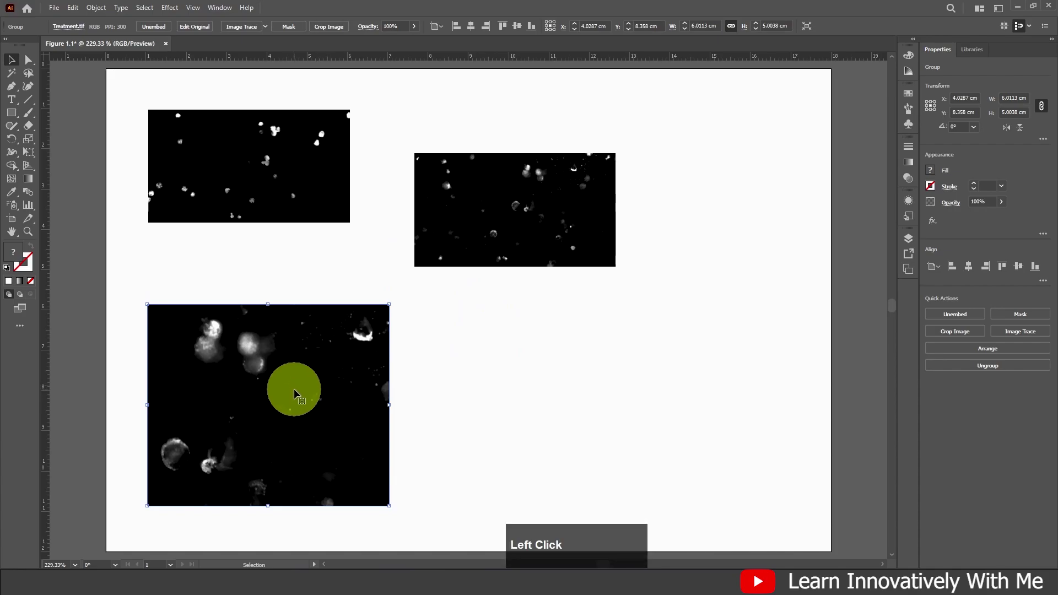
key("Delete")
- Duplicate the 5 cm wide Treatment image and place the copy in the lower right area of the artboard
left_click(537, 241)
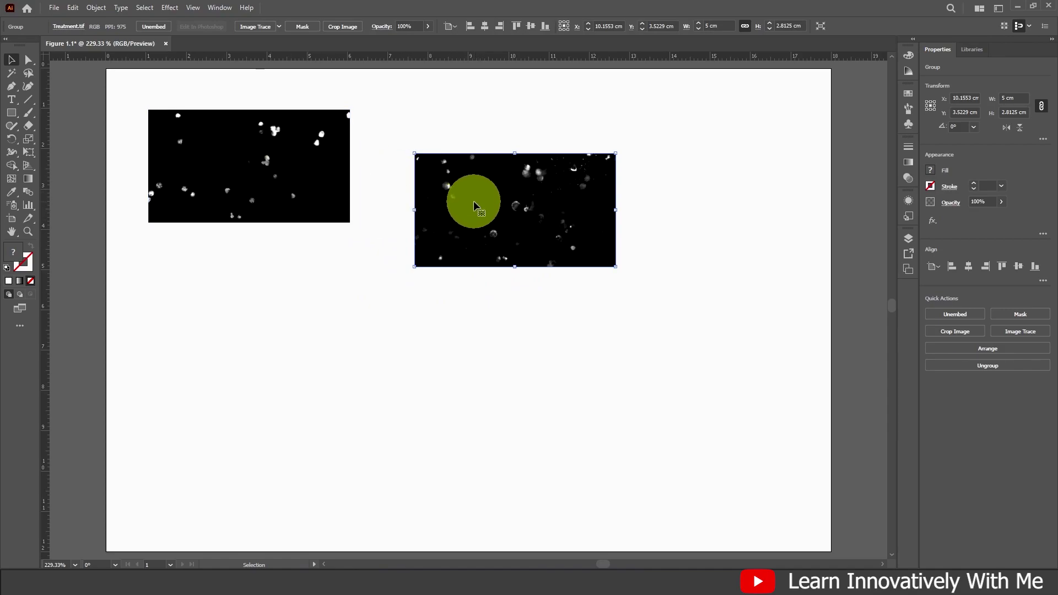
key("alt")
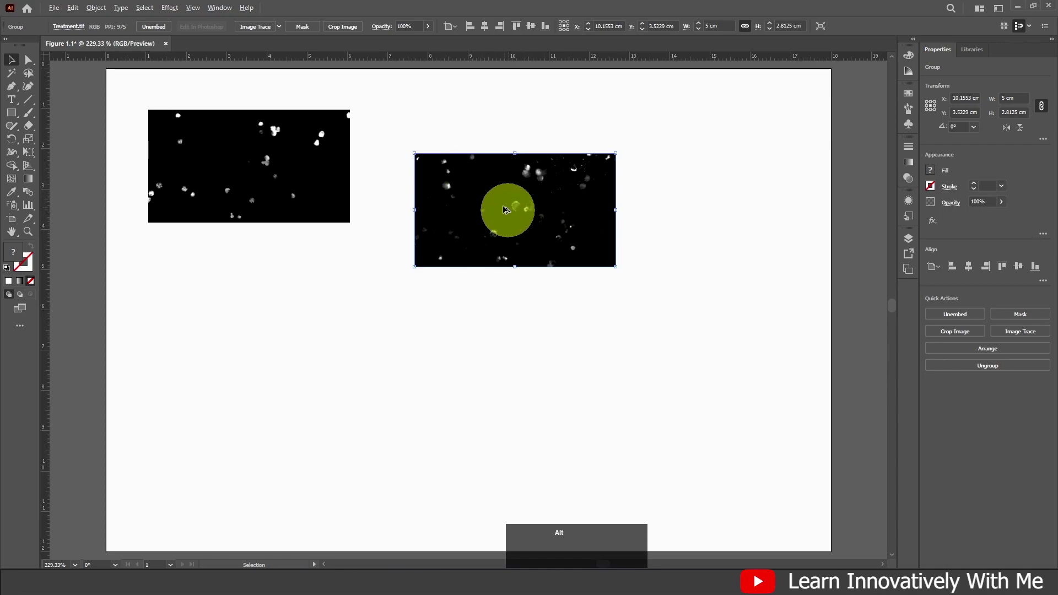
left_click_drag(498, 201, 609, 382)
- Reposition the Control image and both Treatment images as a descending diagonal from the upper left to the lower right of the artboard
left_click_drag(564, 213, 542, 218)
left_click_drag(631, 436, 678, 418)
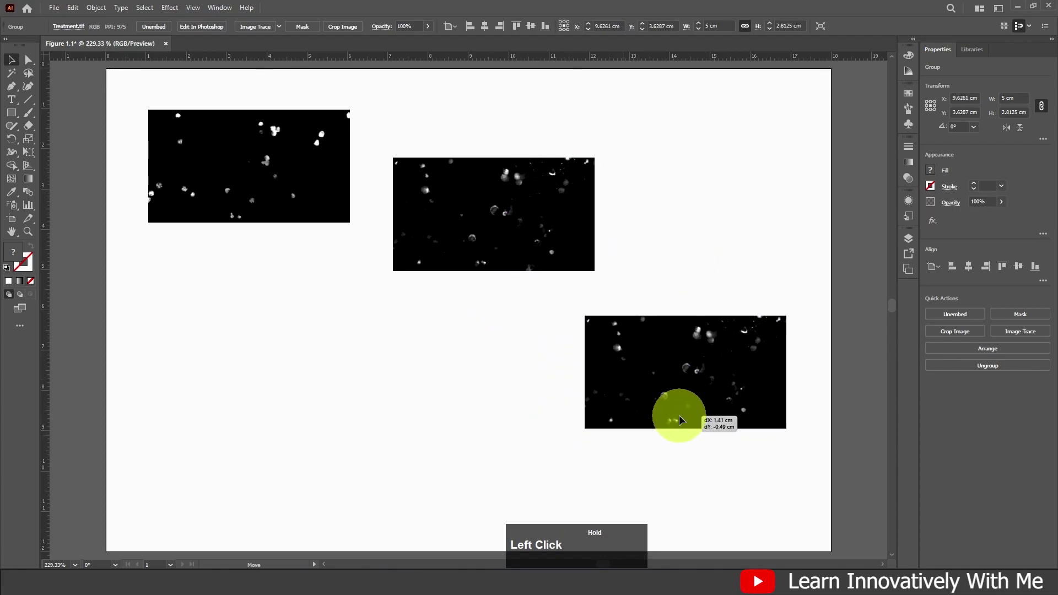
left_click_drag(342, 219, 306, 200)
left_click(711, 191)
left_click(326, 154)
left_click(465, 234)
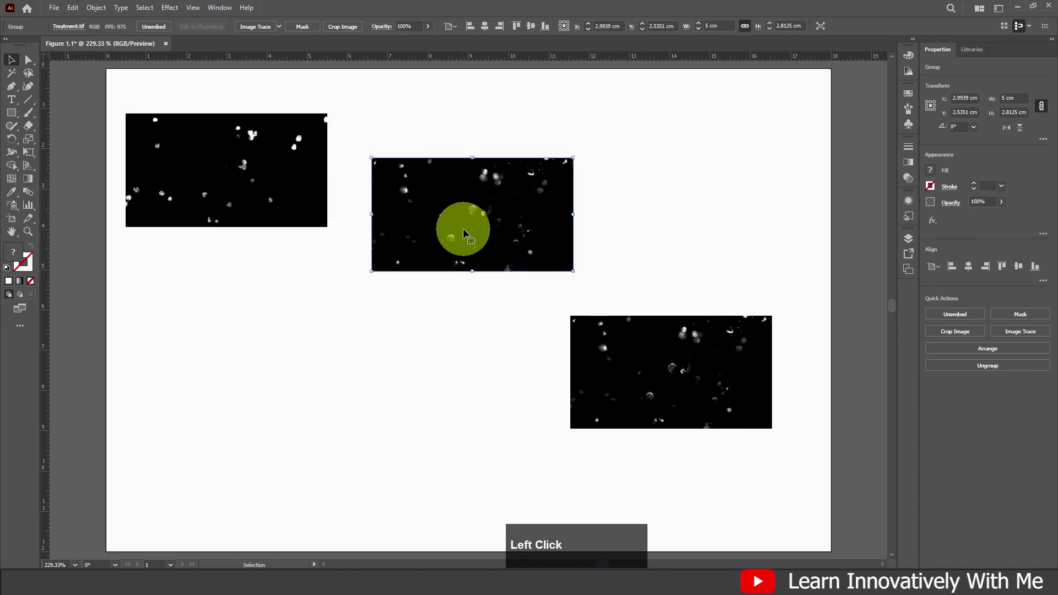
- Select the Control image and both Treatment images together and bring up the full set of align and distribute controls beside them
left_click(276, 182)
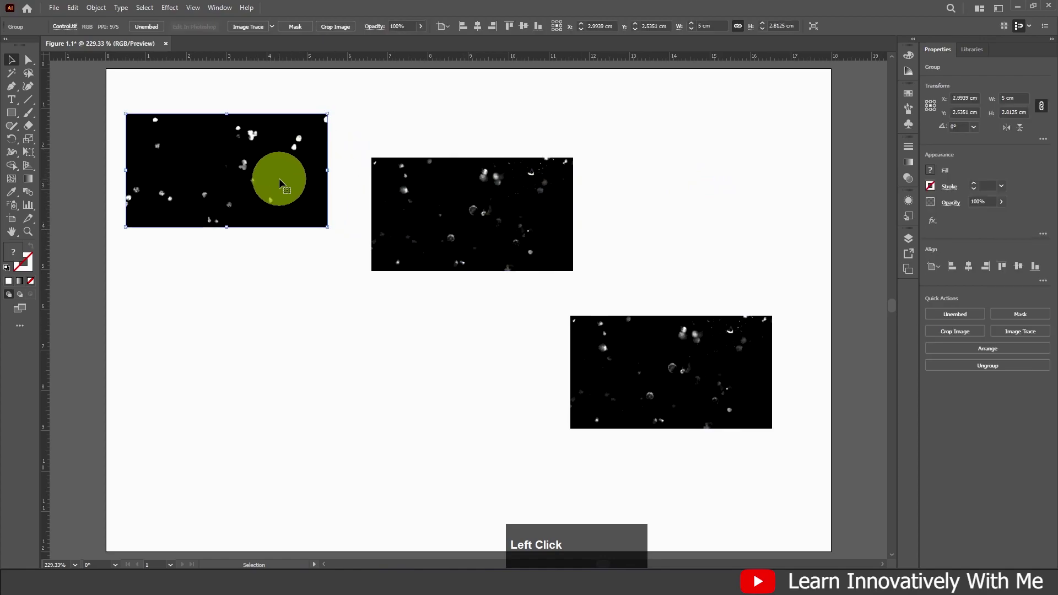
left_click(389, 189, "shift")
left_click(602, 319, "shift")
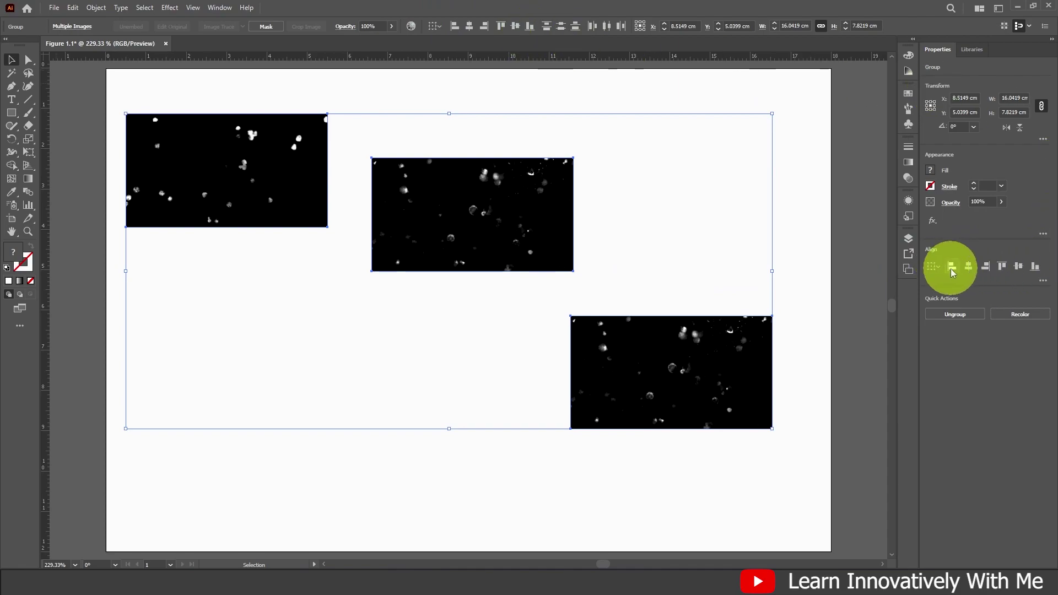
left_click(1042, 281)
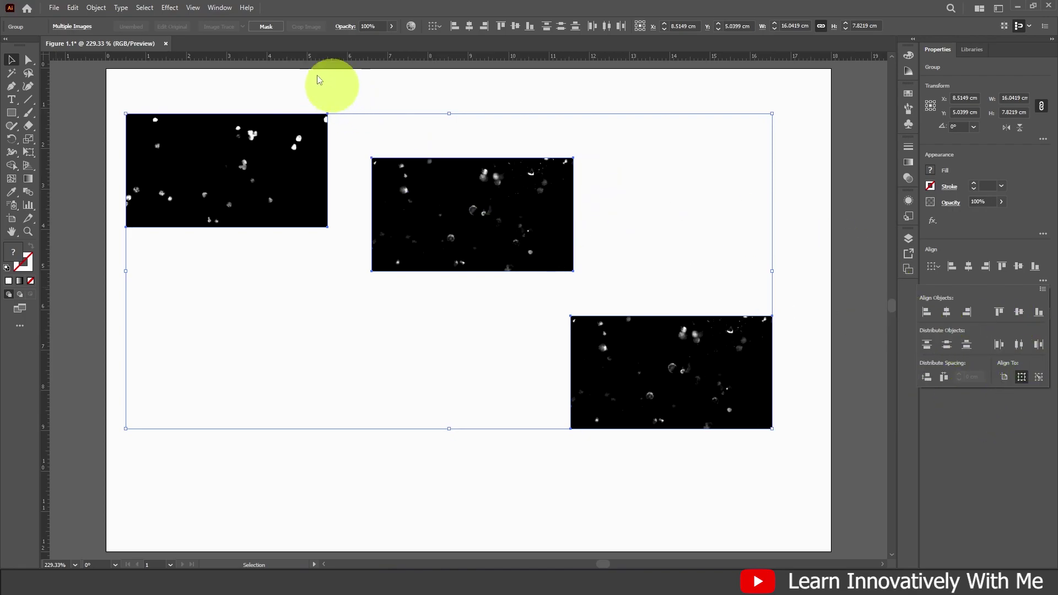
left_click(220, 10)
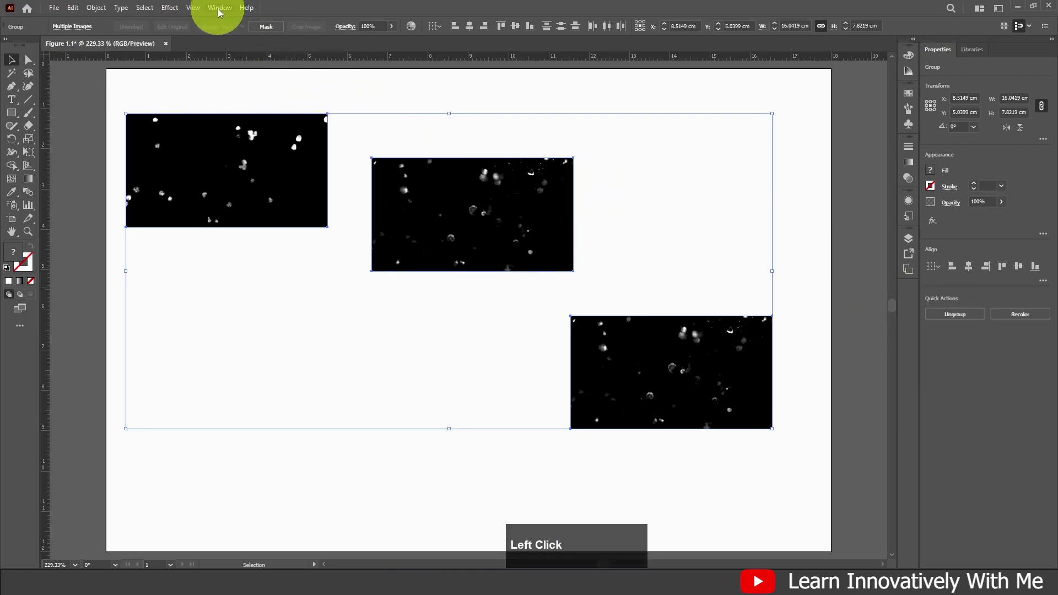
left_click(218, 9)
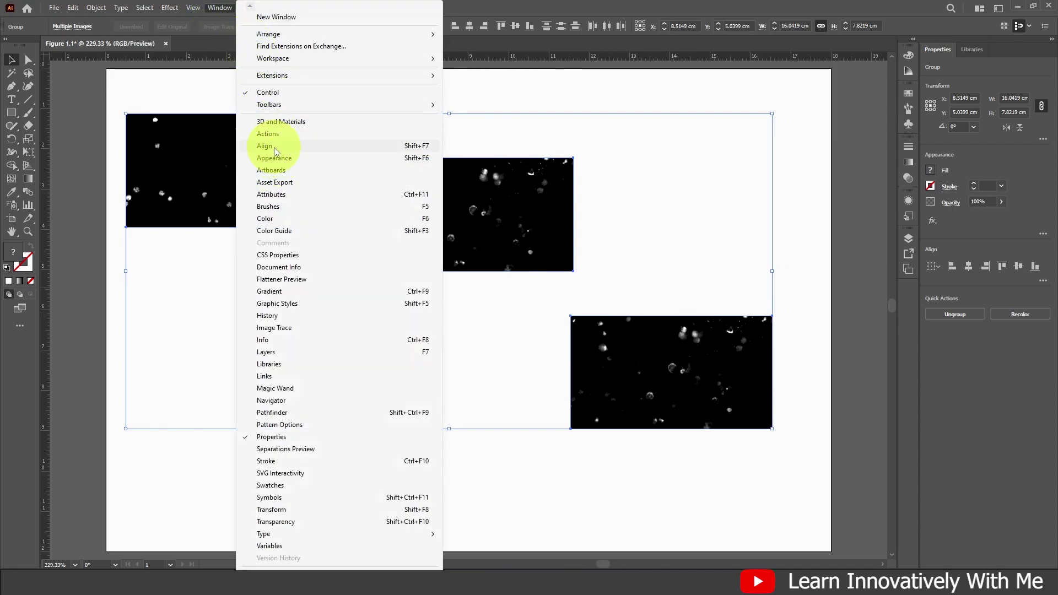
left_click(407, 150)
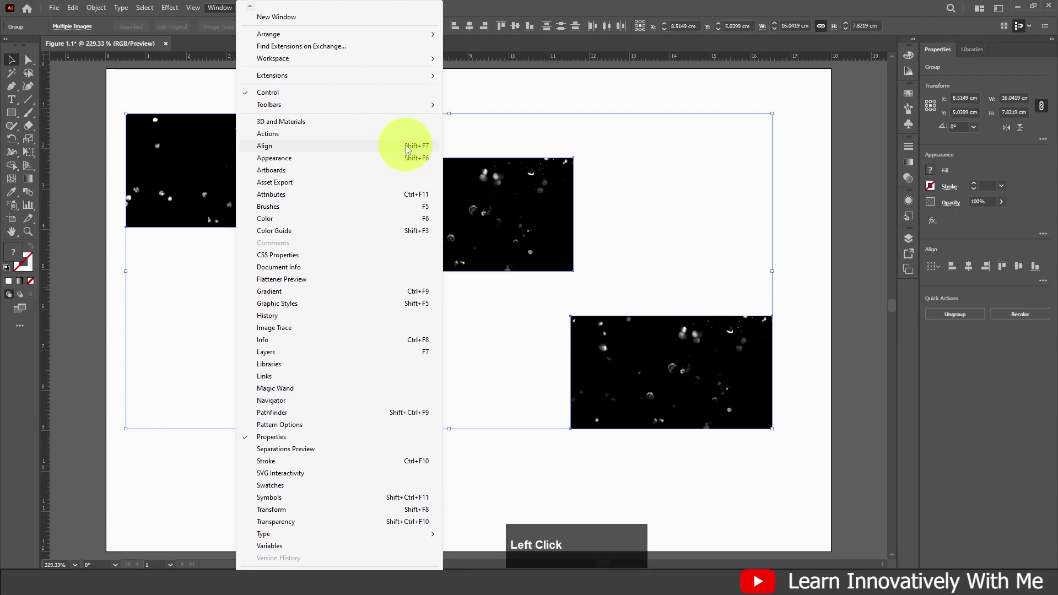
left_click_drag(480, 68, 806, 81)
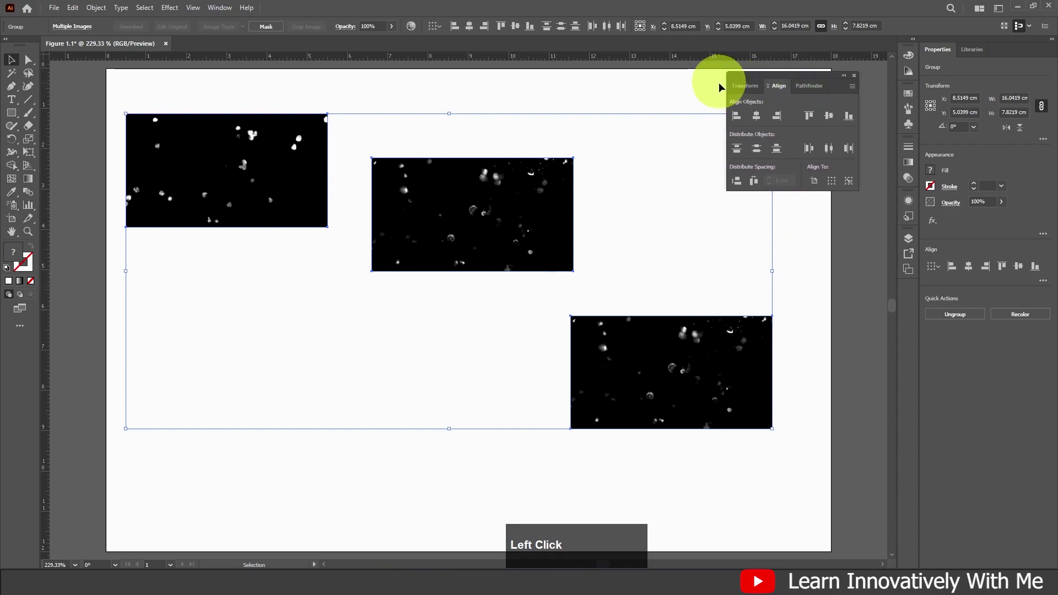
- Hide the extra spacing and align-to options of the Align controls and show them again
left_click(852, 86)
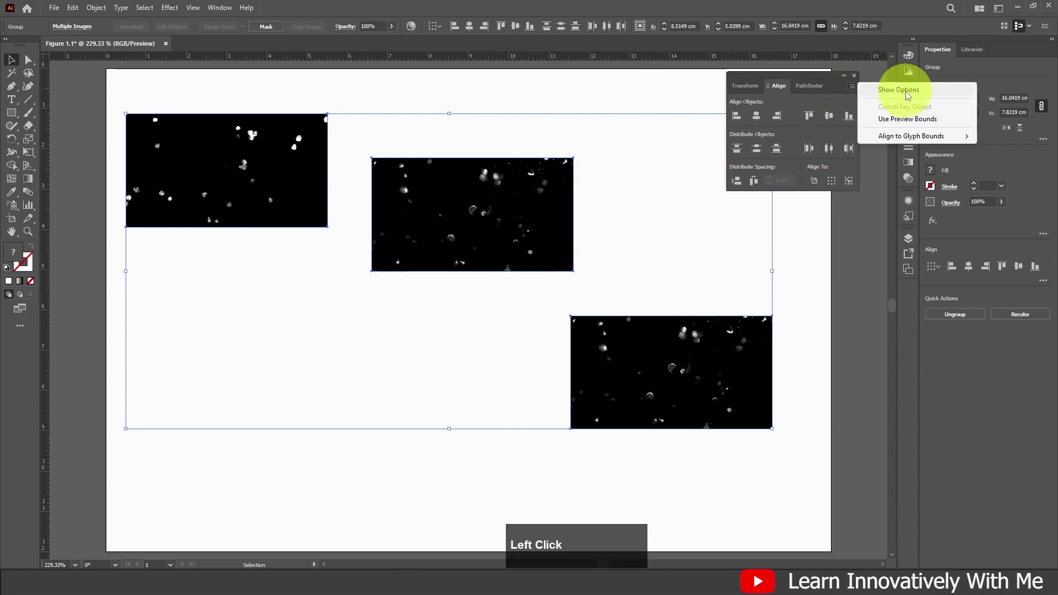
left_click(907, 91)
left_click(852, 87)
left_click(881, 90)
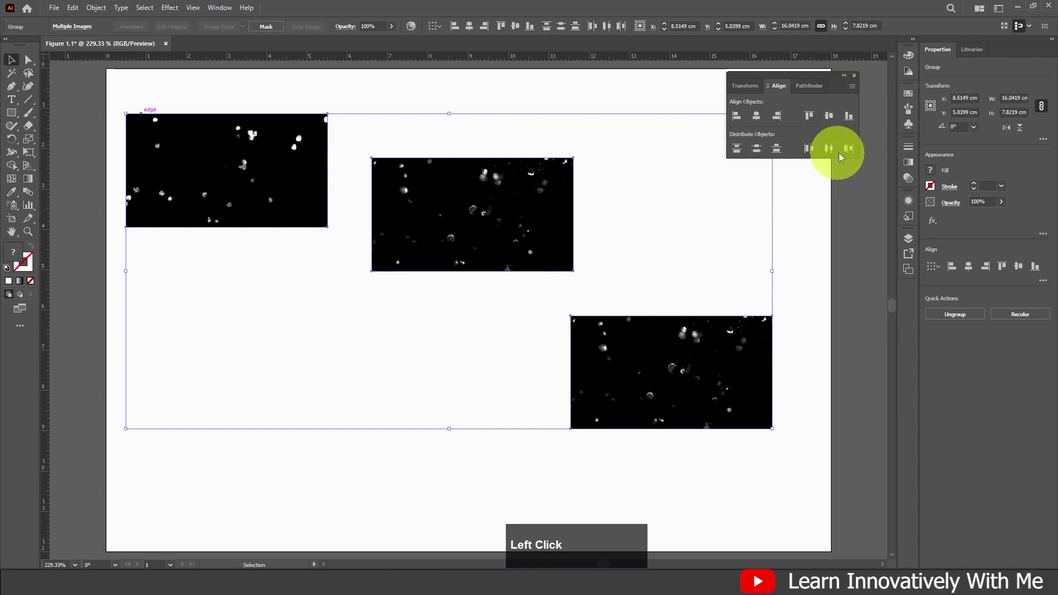
left_click(851, 87)
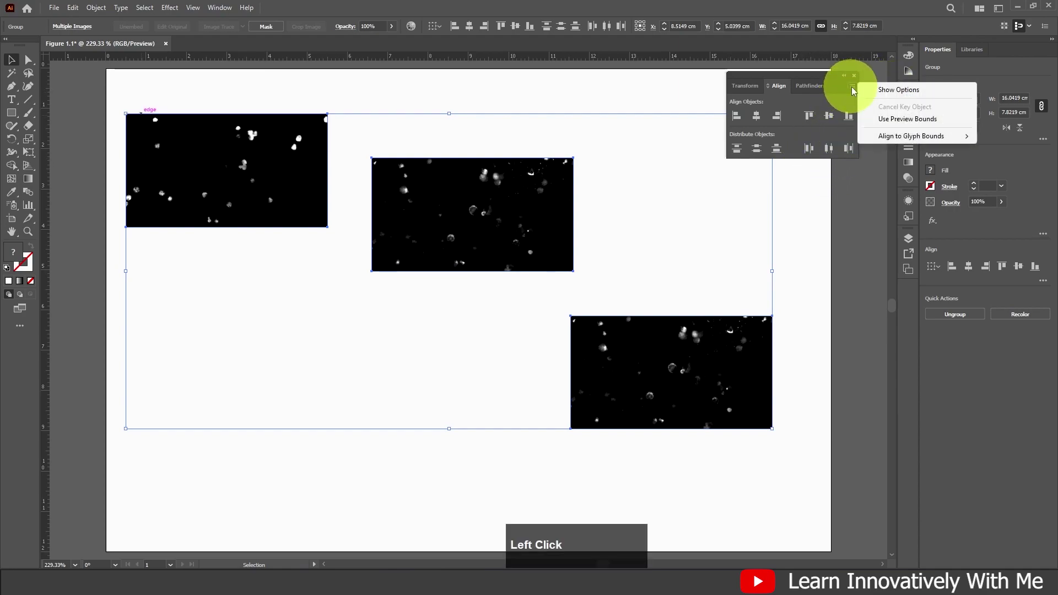
left_click(907, 92)
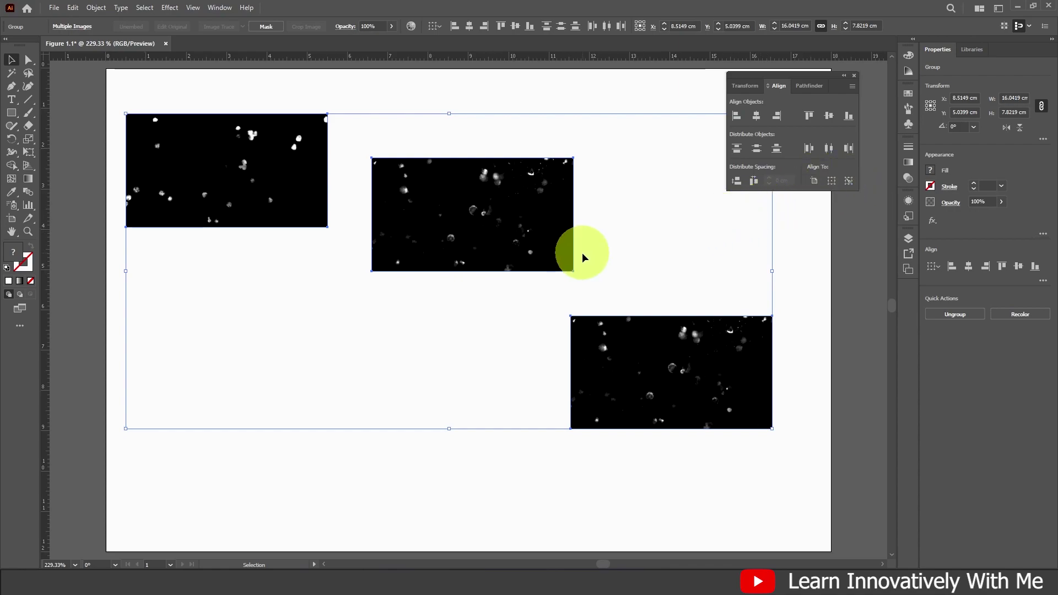
- Try top-aligning the three images to the lower right Treatment copy as key object, and undo the alignment
left_click(847, 181)
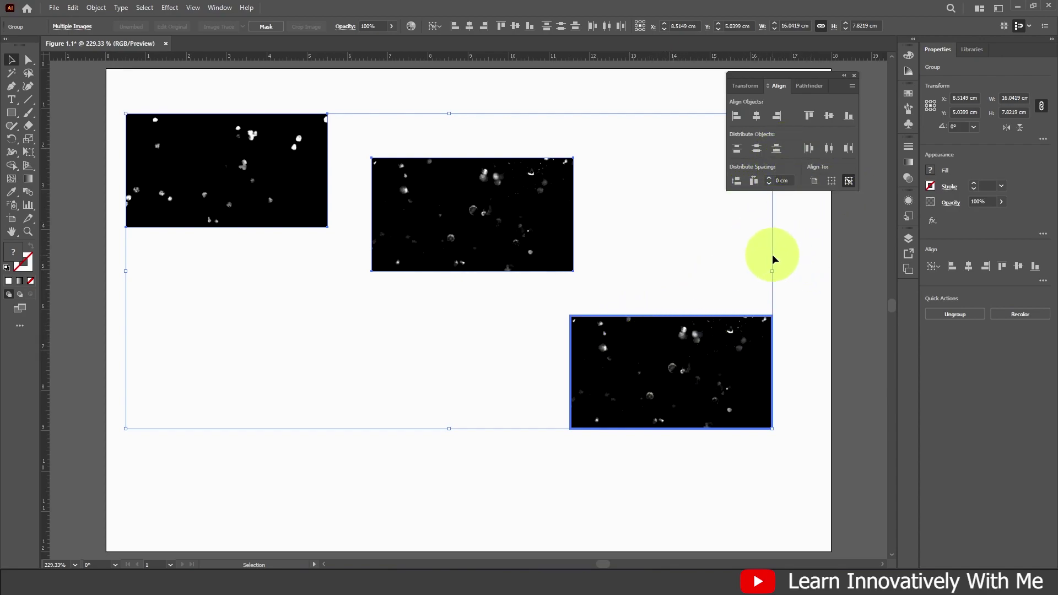
left_click(808, 116)
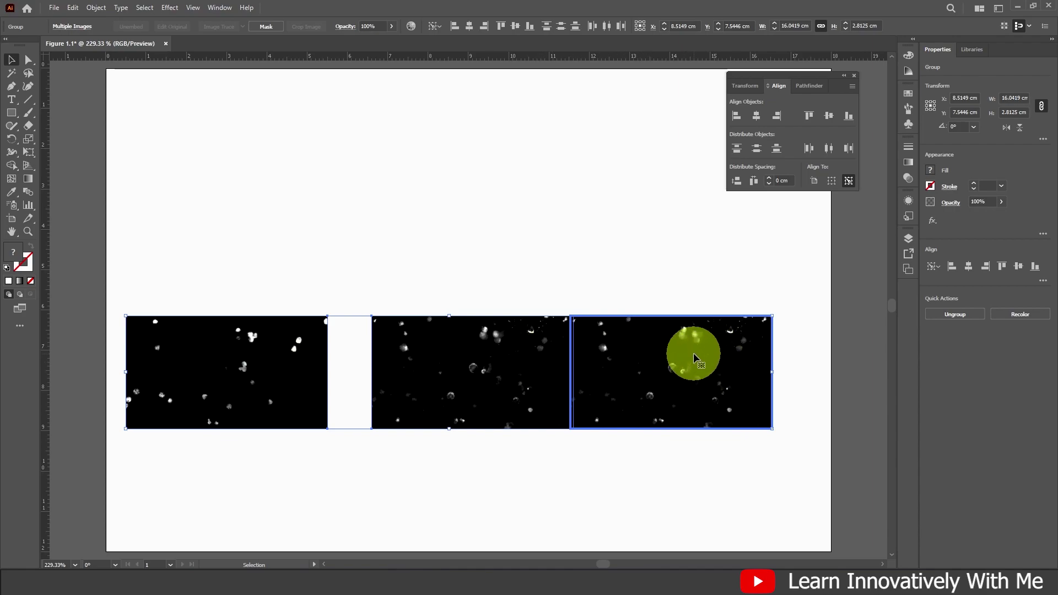
key("ctrl")
key("ctrl+z")
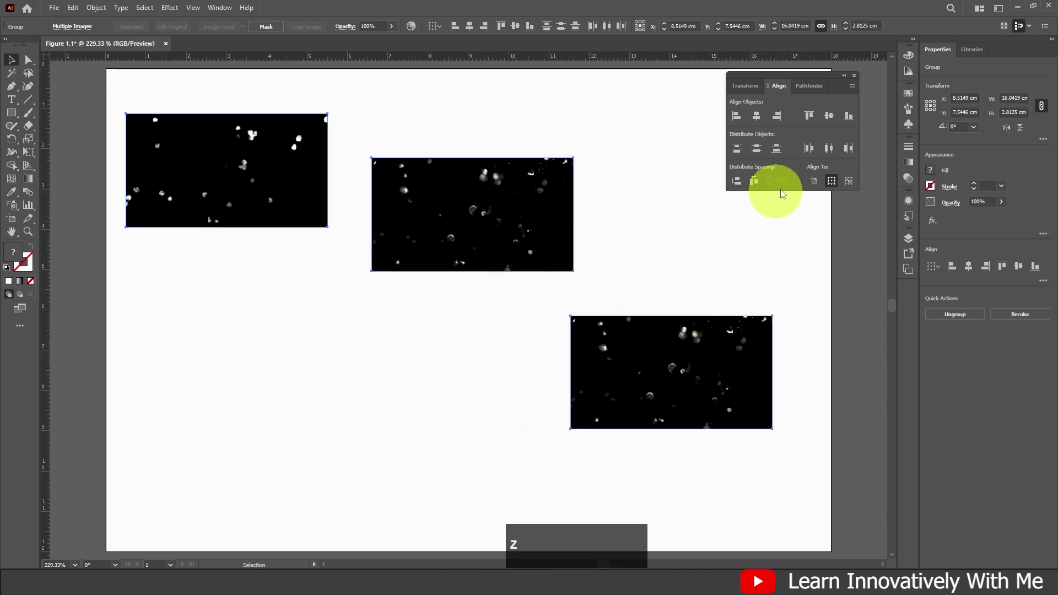
- Make the Control image the key object and align the top edges of both Treatment images to it
left_click(236, 165)
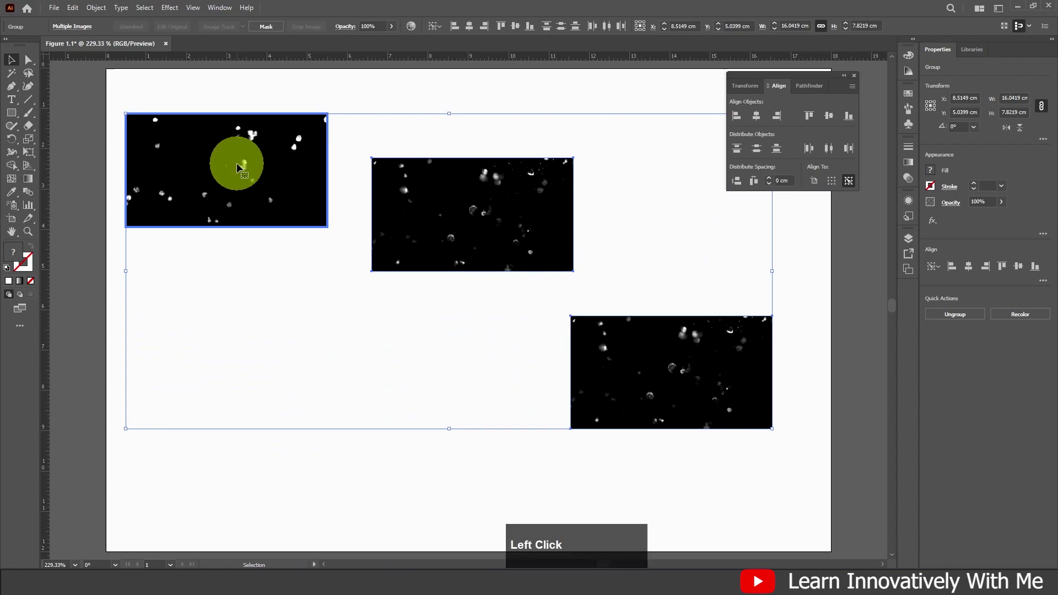
left_click(813, 119)
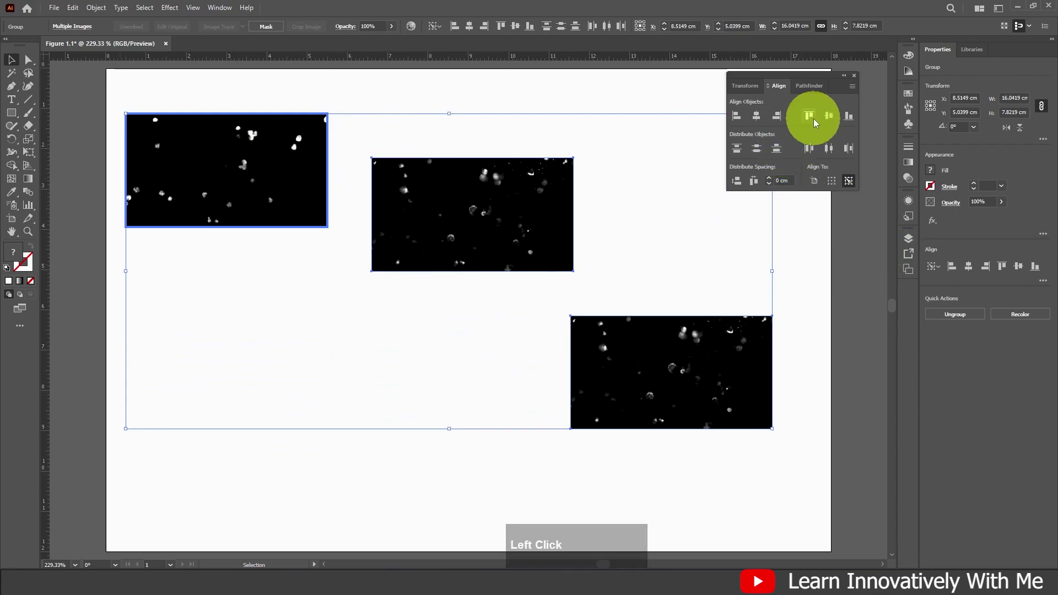
- Top-align the three images to the Control key object and distribute them horizontally with 0 cm spacing
left_click(809, 116)
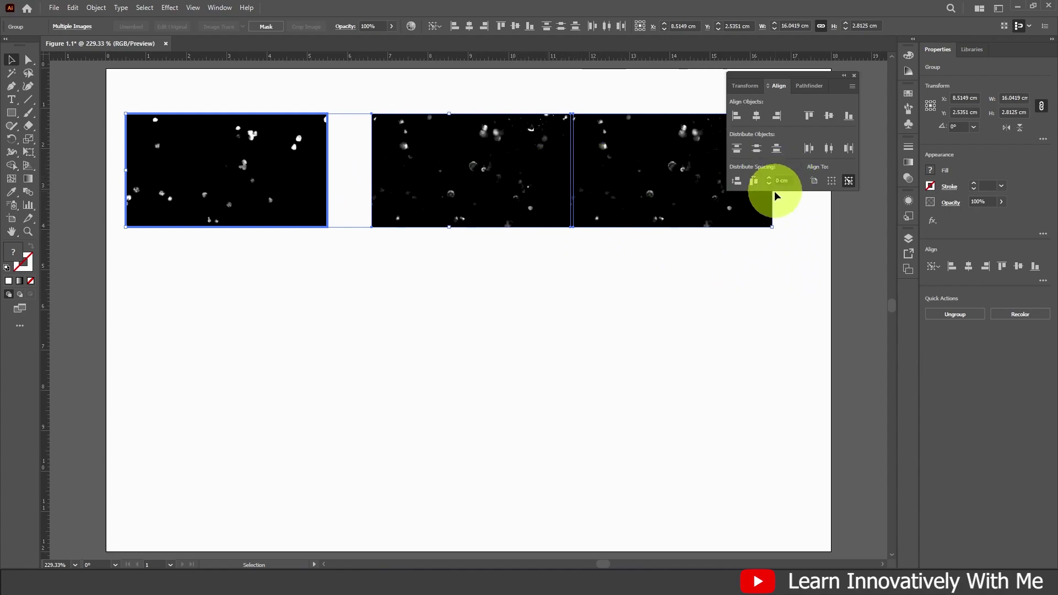
left_click(849, 182)
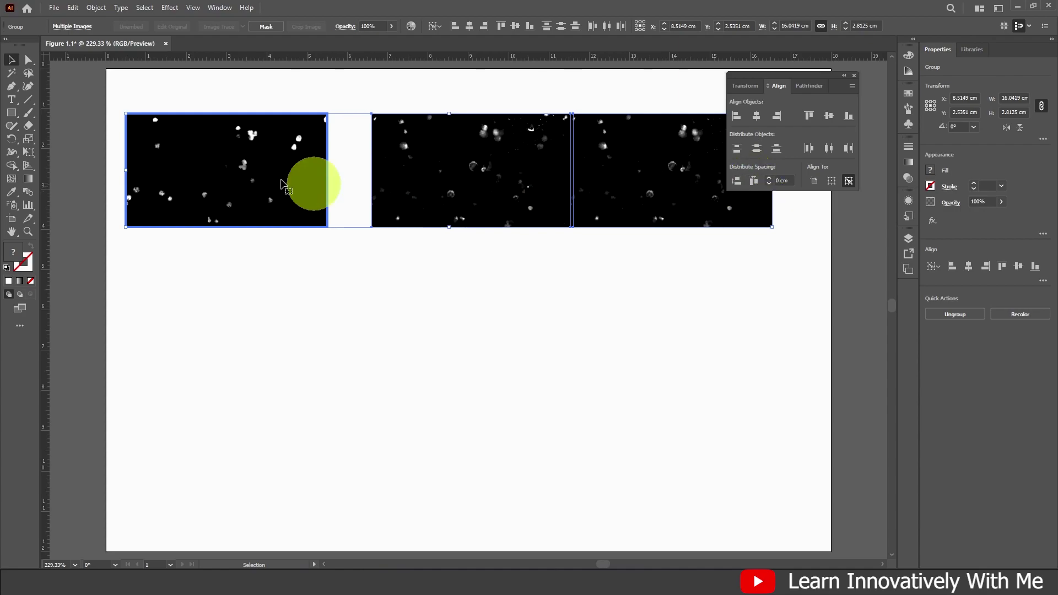
left_click(753, 181)
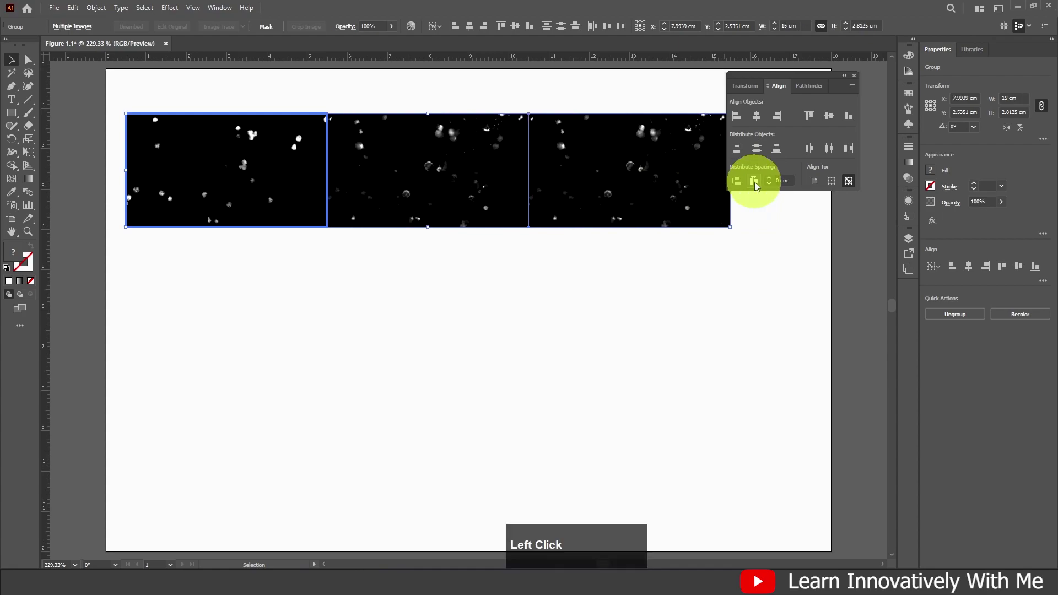
- Distribute the three images horizontally with 0.5 cm spacing from the Control image and clear the selection
left_click(781, 181)
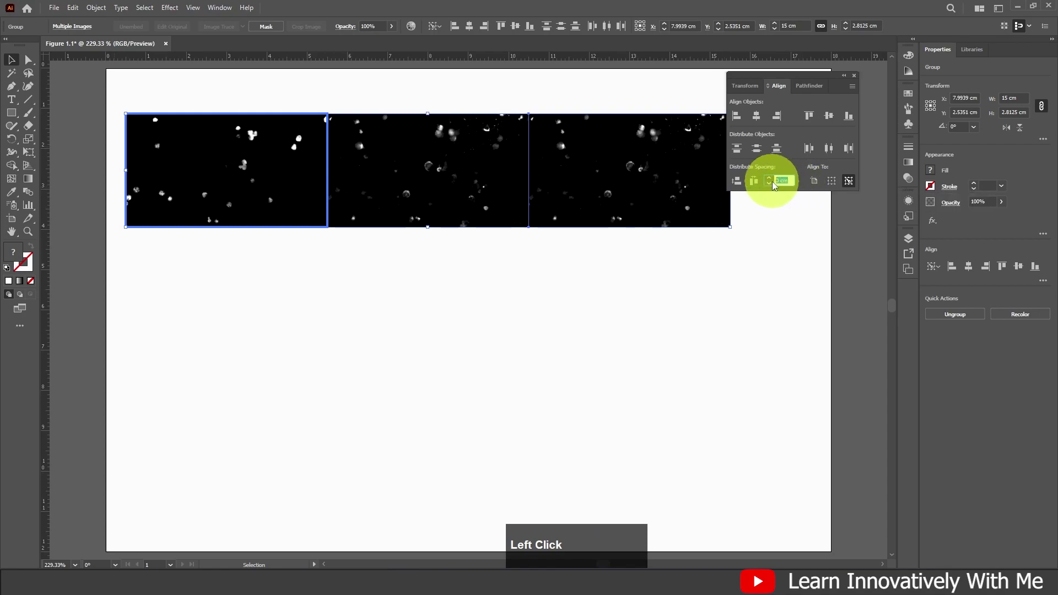
type("0.5")
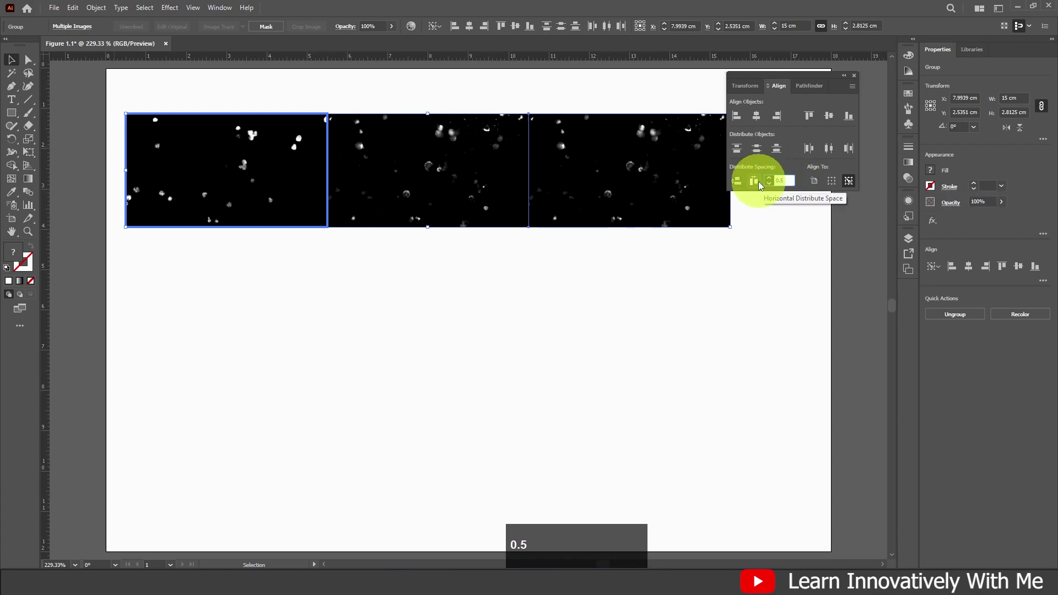
left_click(754, 180)
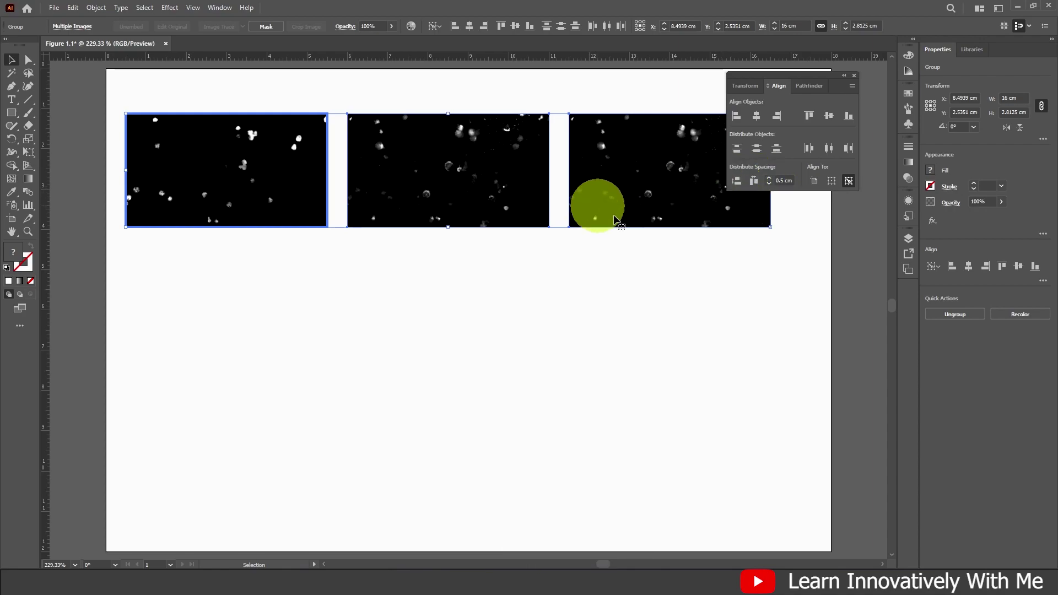
left_click(620, 270)
- Dock the floating Transform, Align and Pathfinder group into the collapsed dock, and briefly expand the dock to view it
left_click_drag(809, 82, 830, 243)
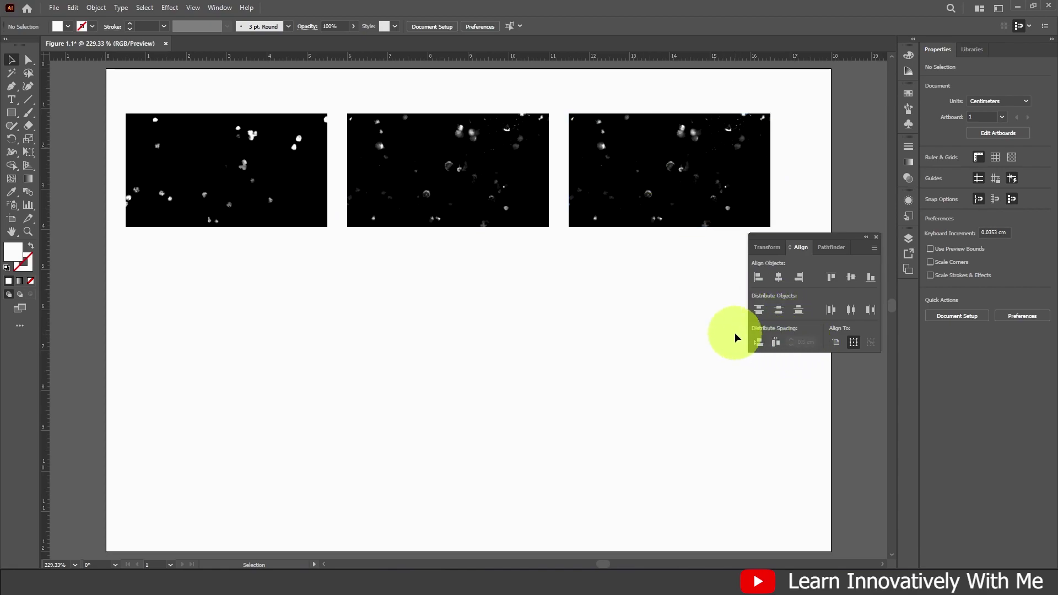
left_click(663, 201)
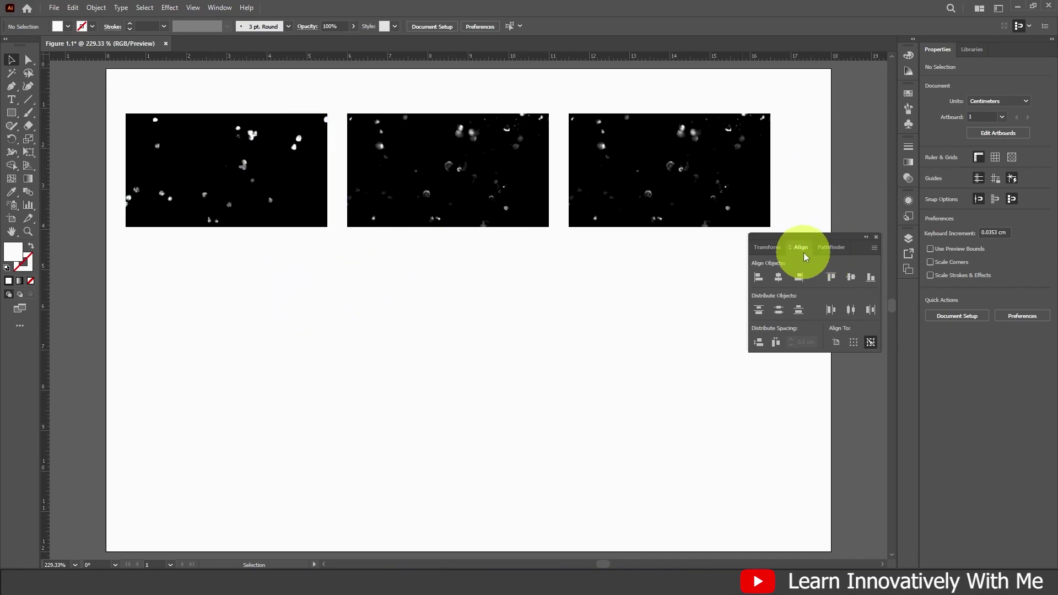
left_click_drag(818, 238, 909, 288)
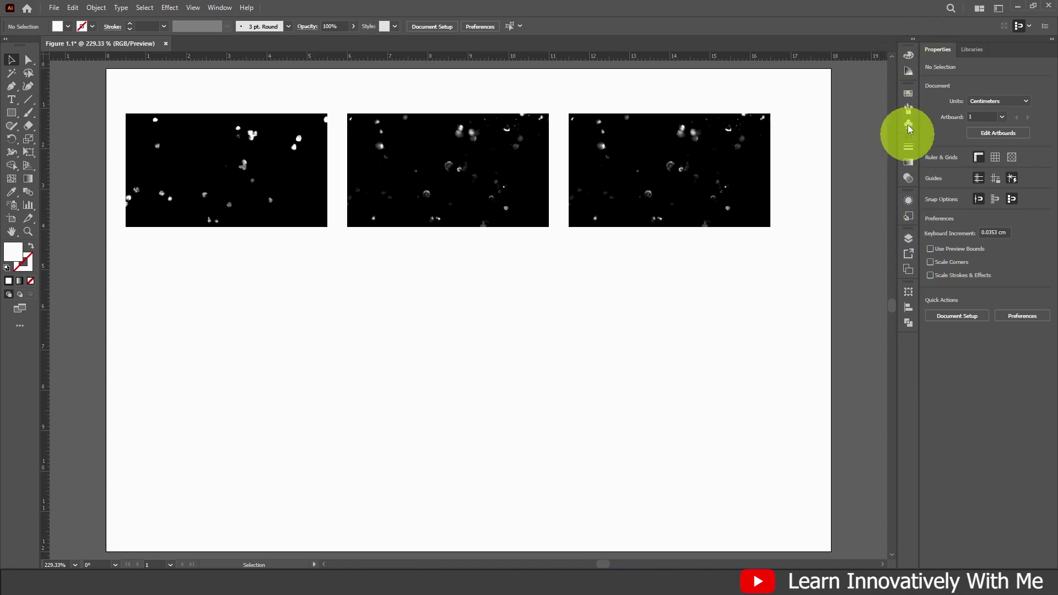
left_click(916, 43)
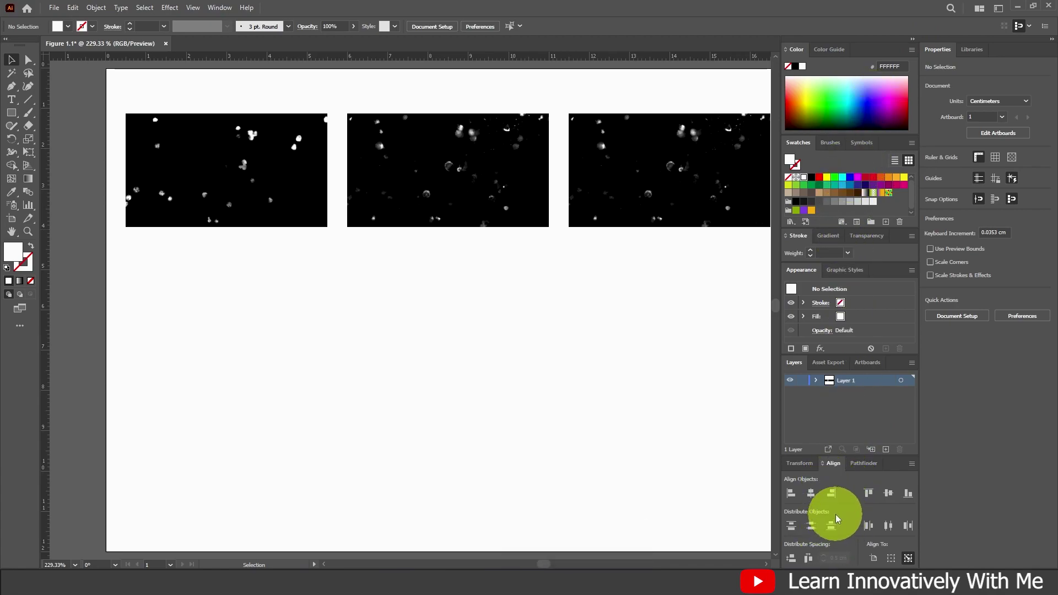
left_click(914, 41)
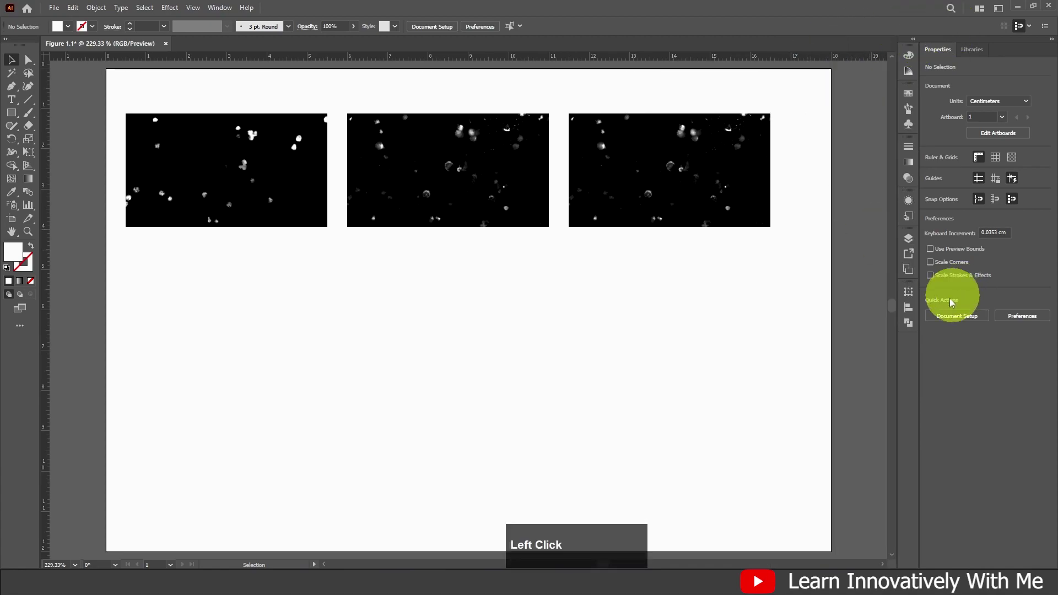